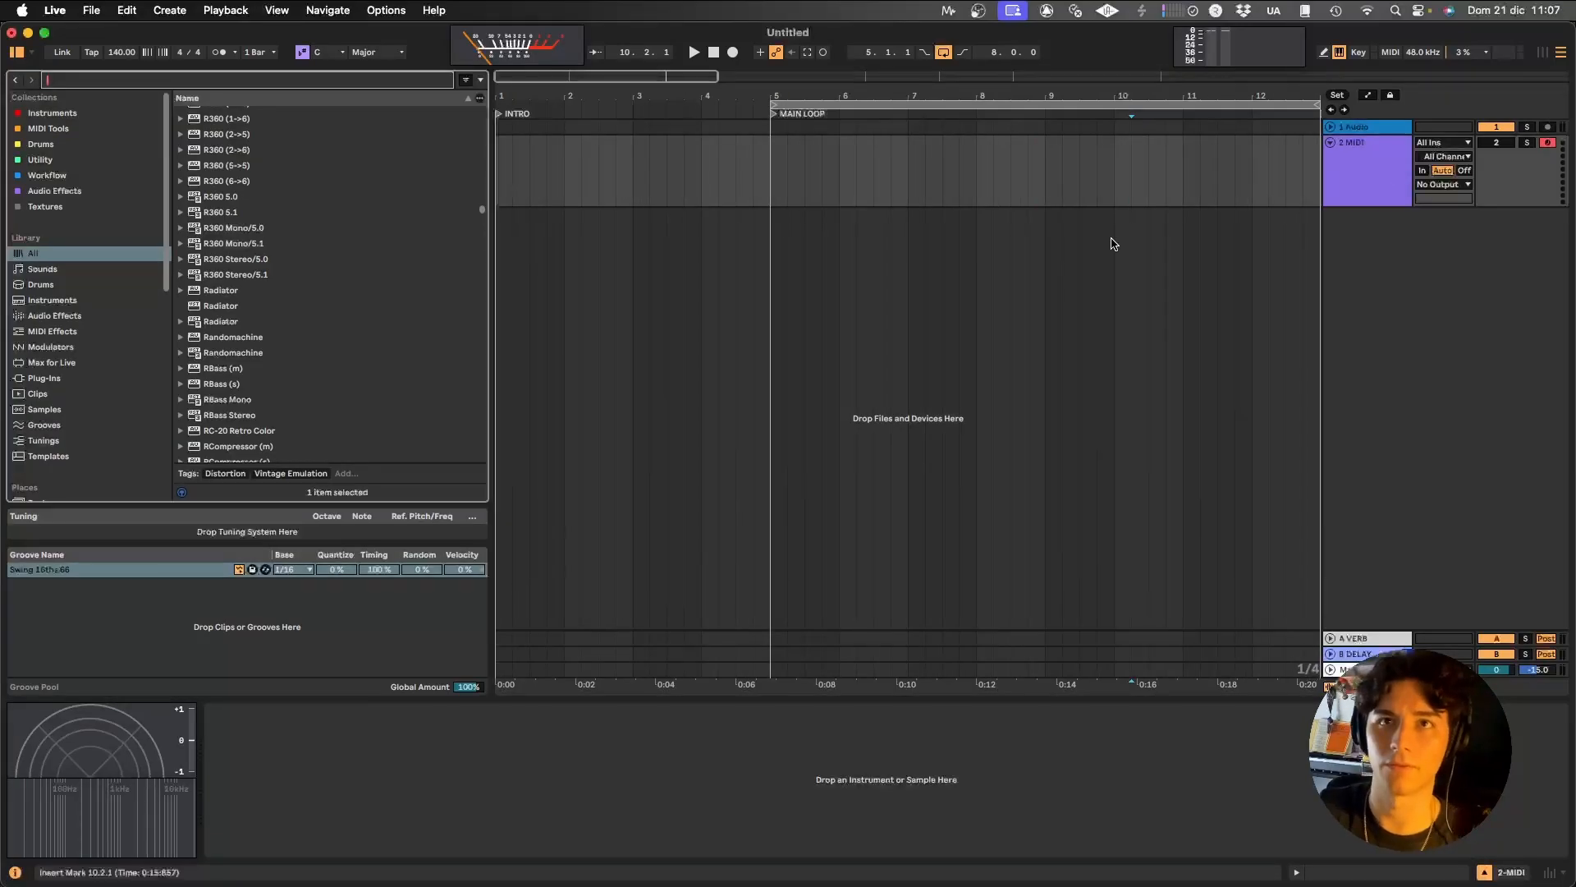
- Load the Augmented GRAND PIANO instrument on the MIDI track and raise its Time to 0.360, along with its Color and Morph amounts
text(ano)
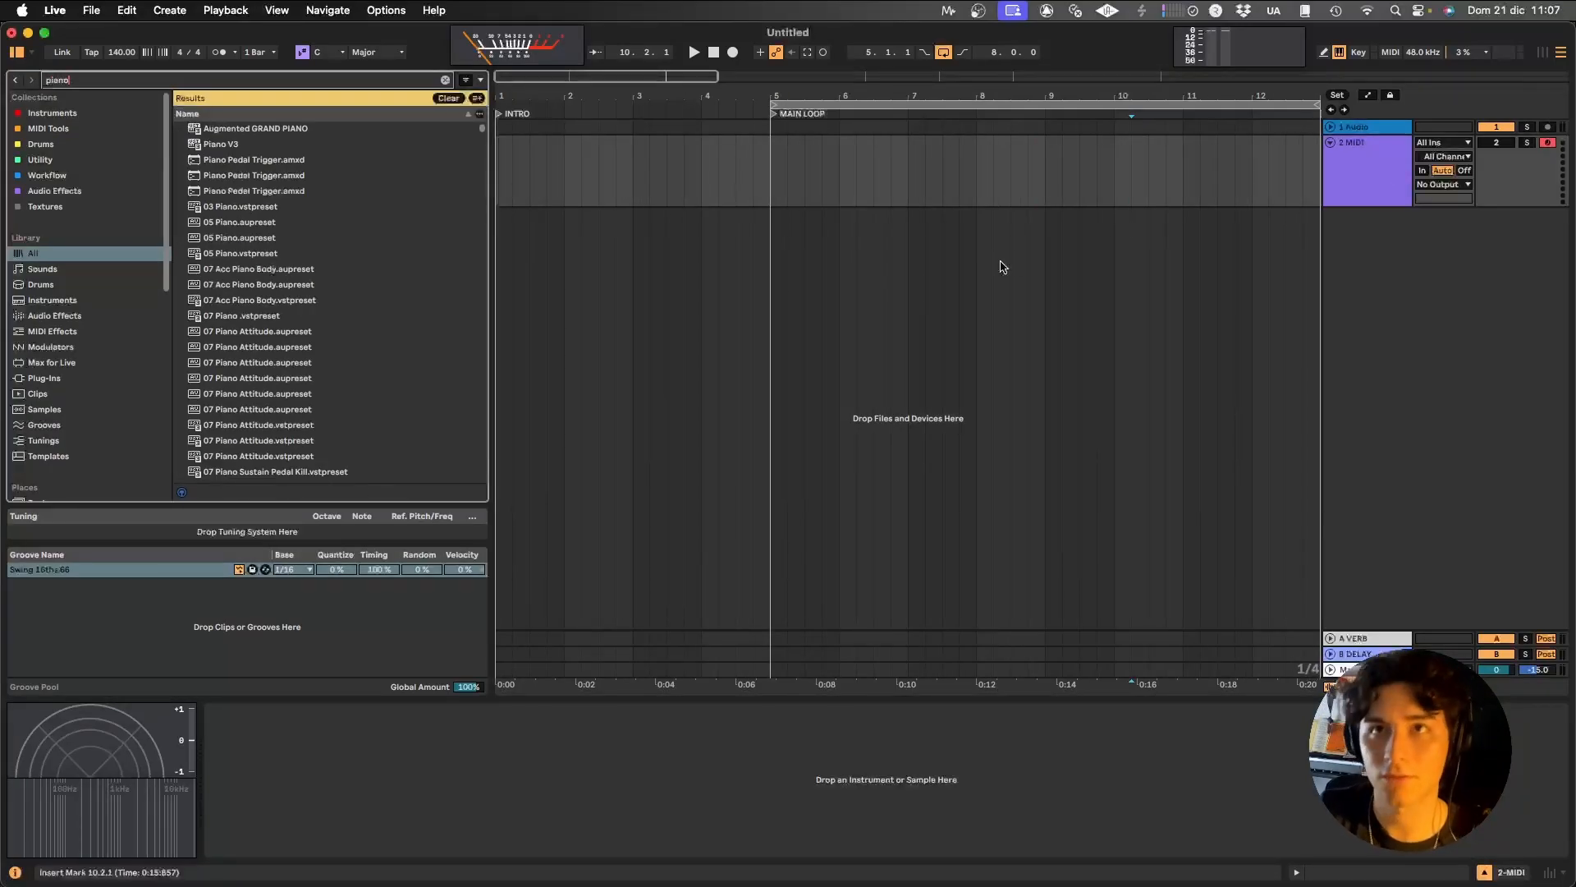
double_click(310, 129)
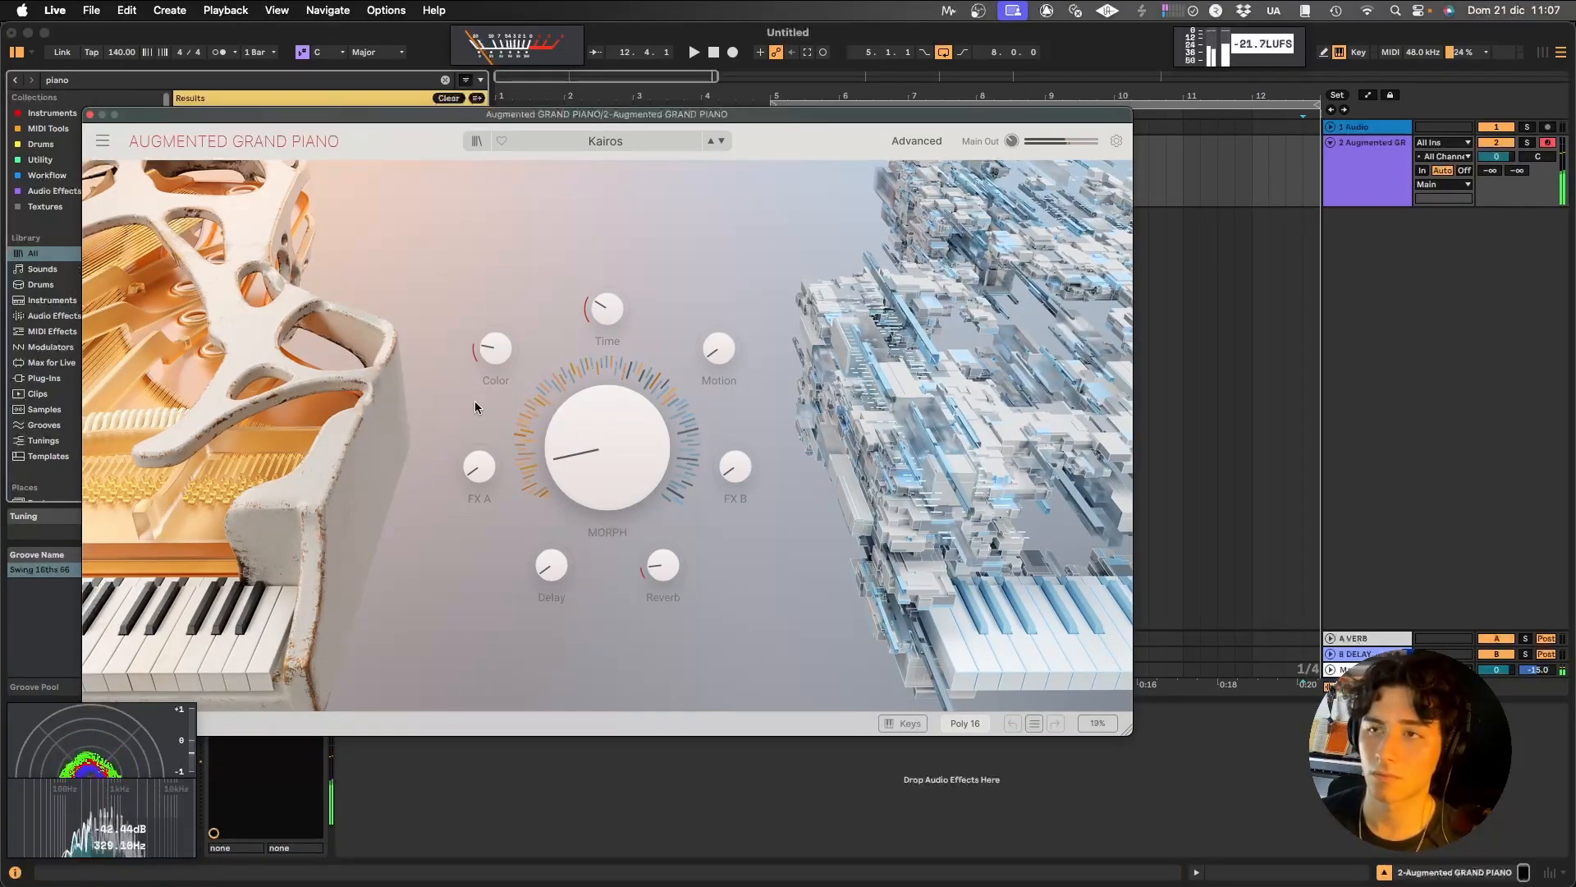
mouse_move(598, 318)
drag(598, 317, 598, 296)
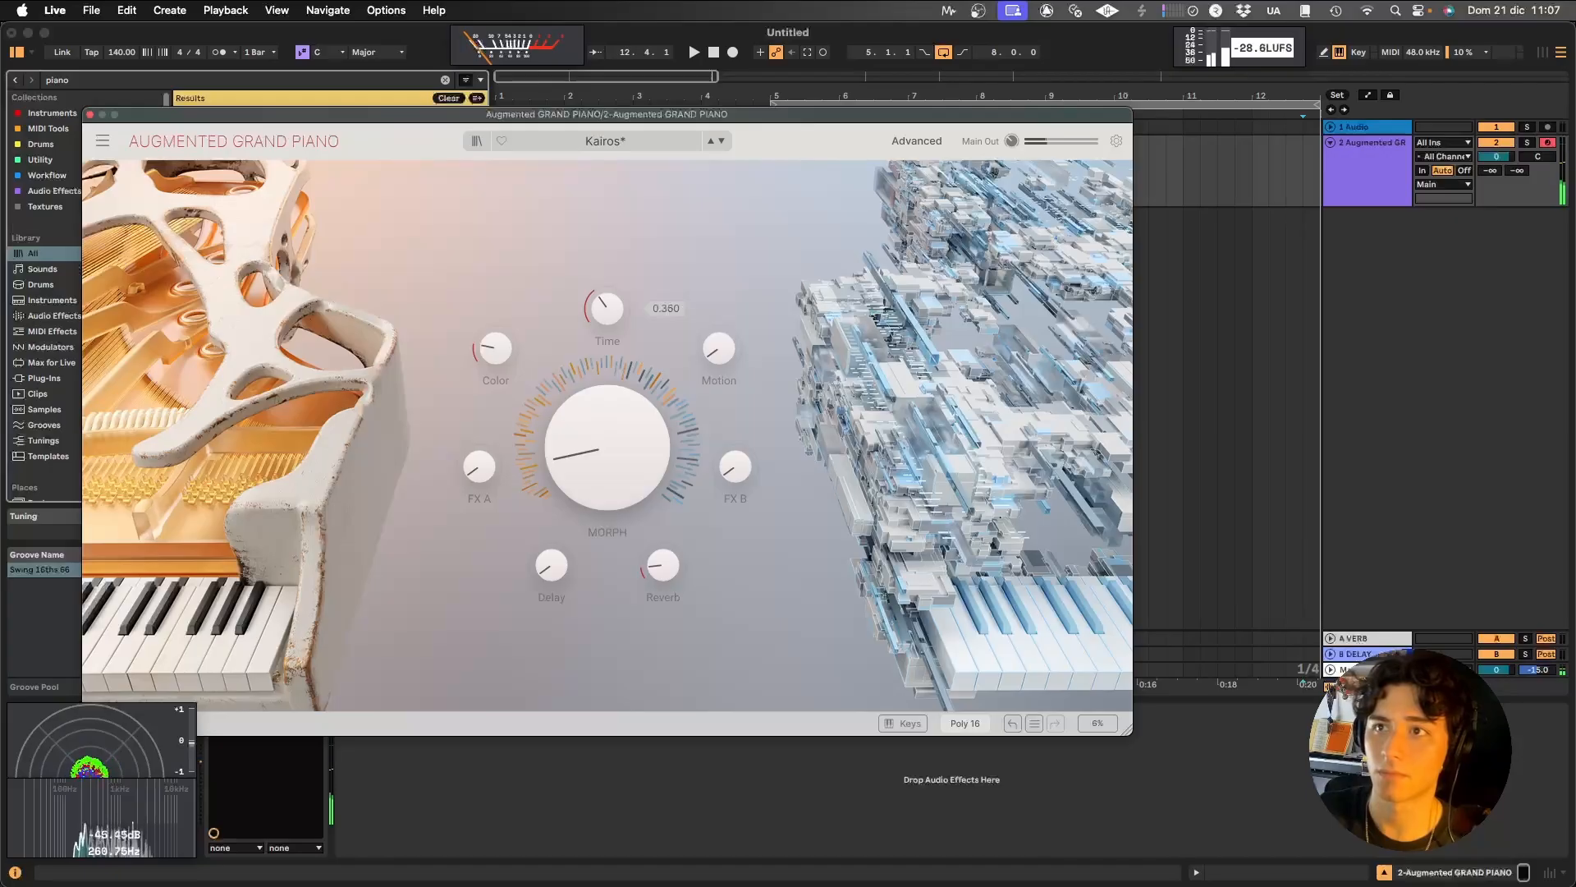
mouse_move(495, 348)
drag(590, 445, 589, 390)
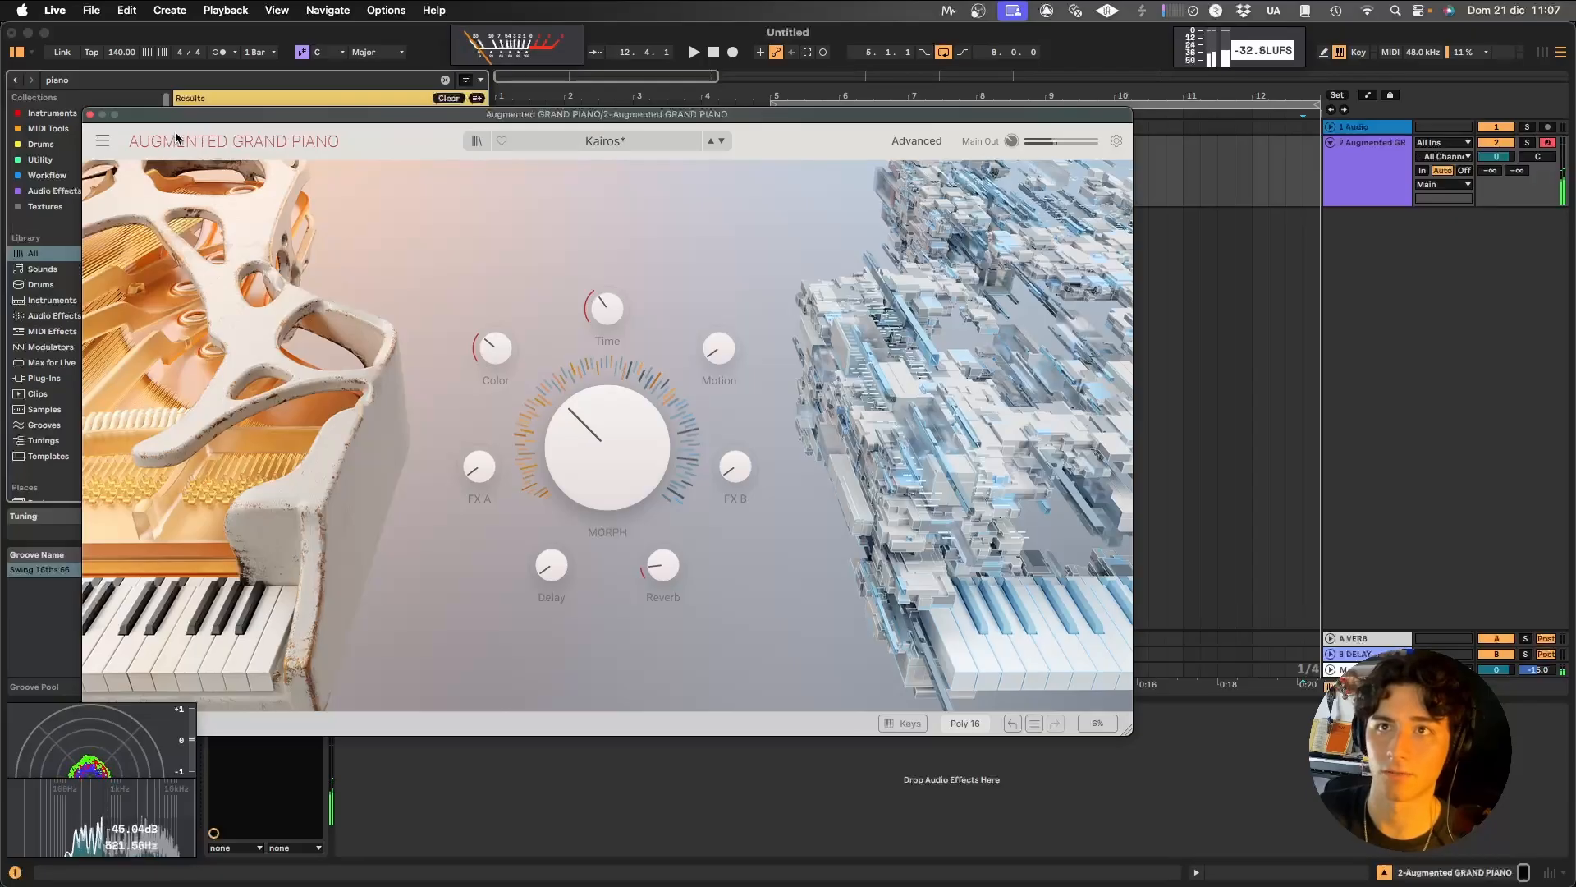
click(90, 115)
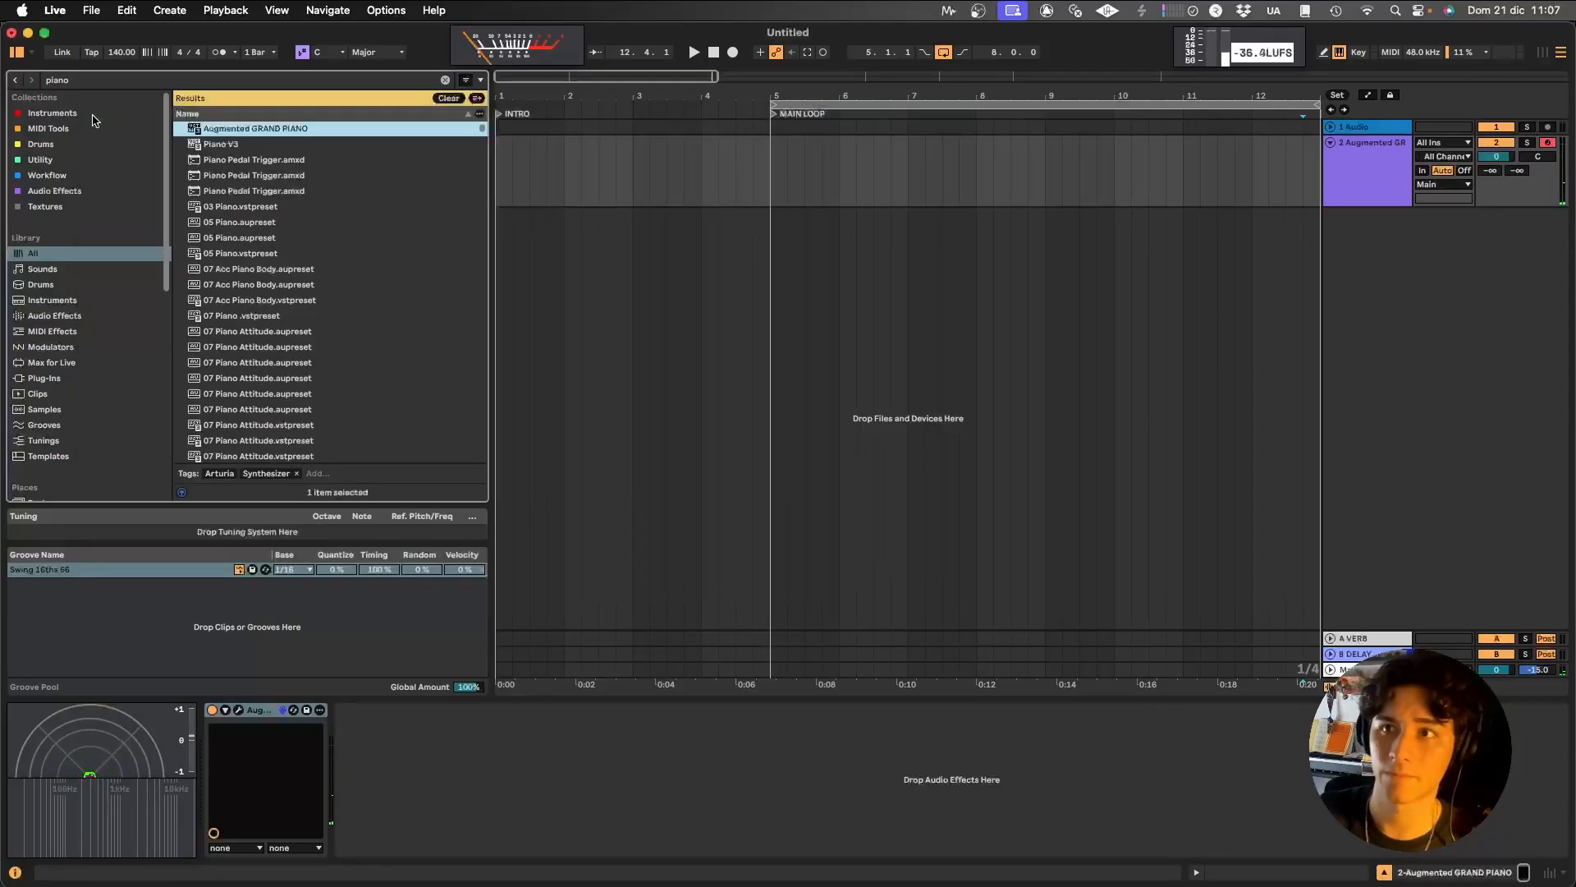
- Find the RC-20 Retro Color effect by searching for "rc 20" and add it after the piano instrument
click(40, 80)
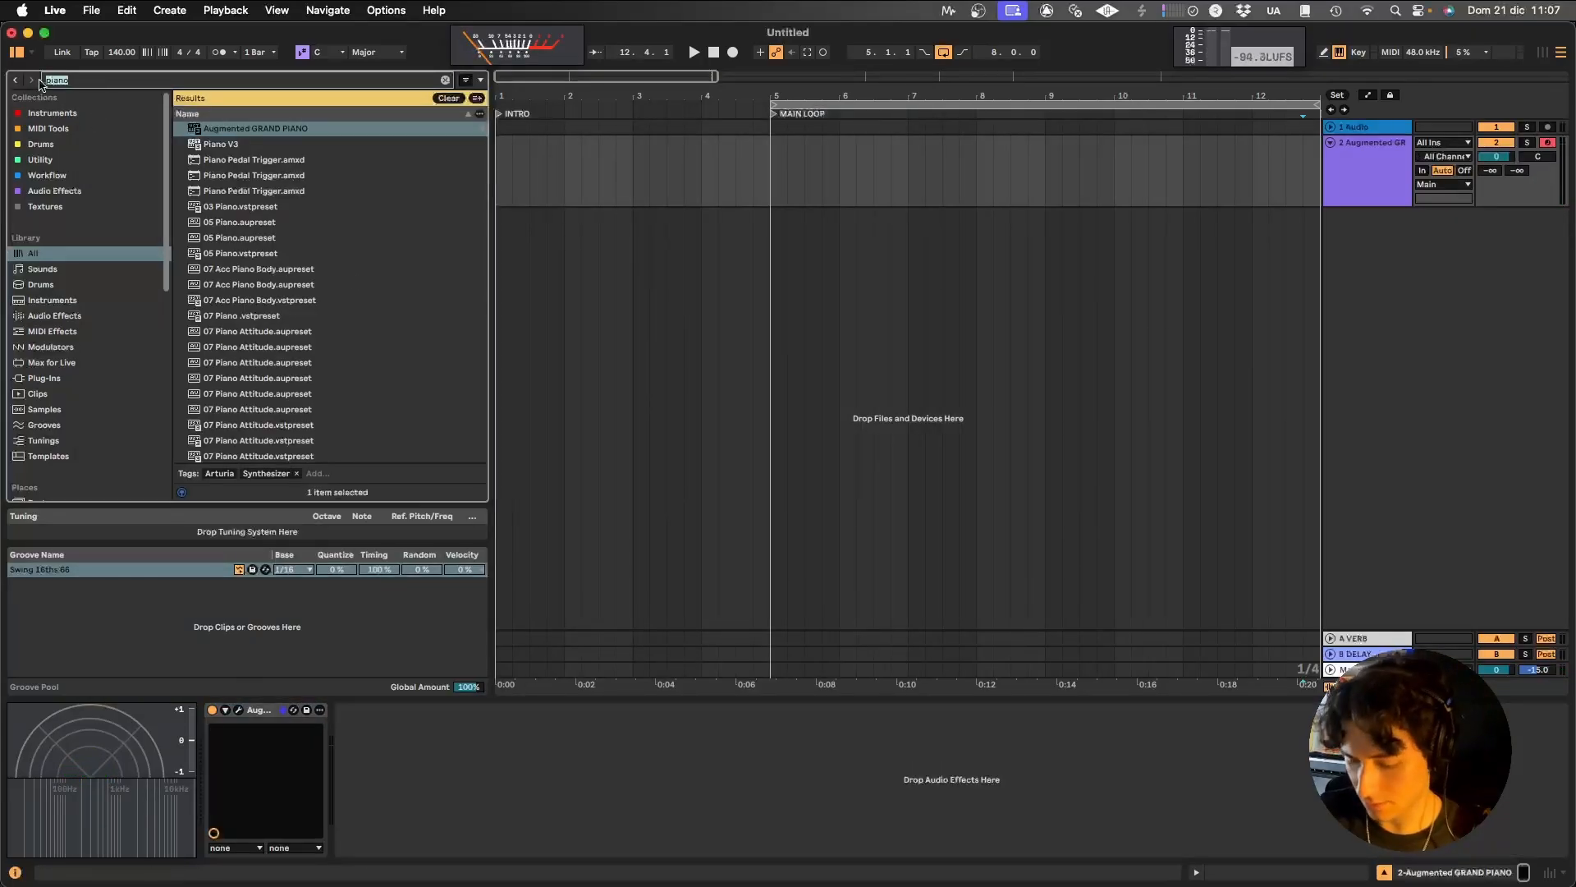
text(rc 20)
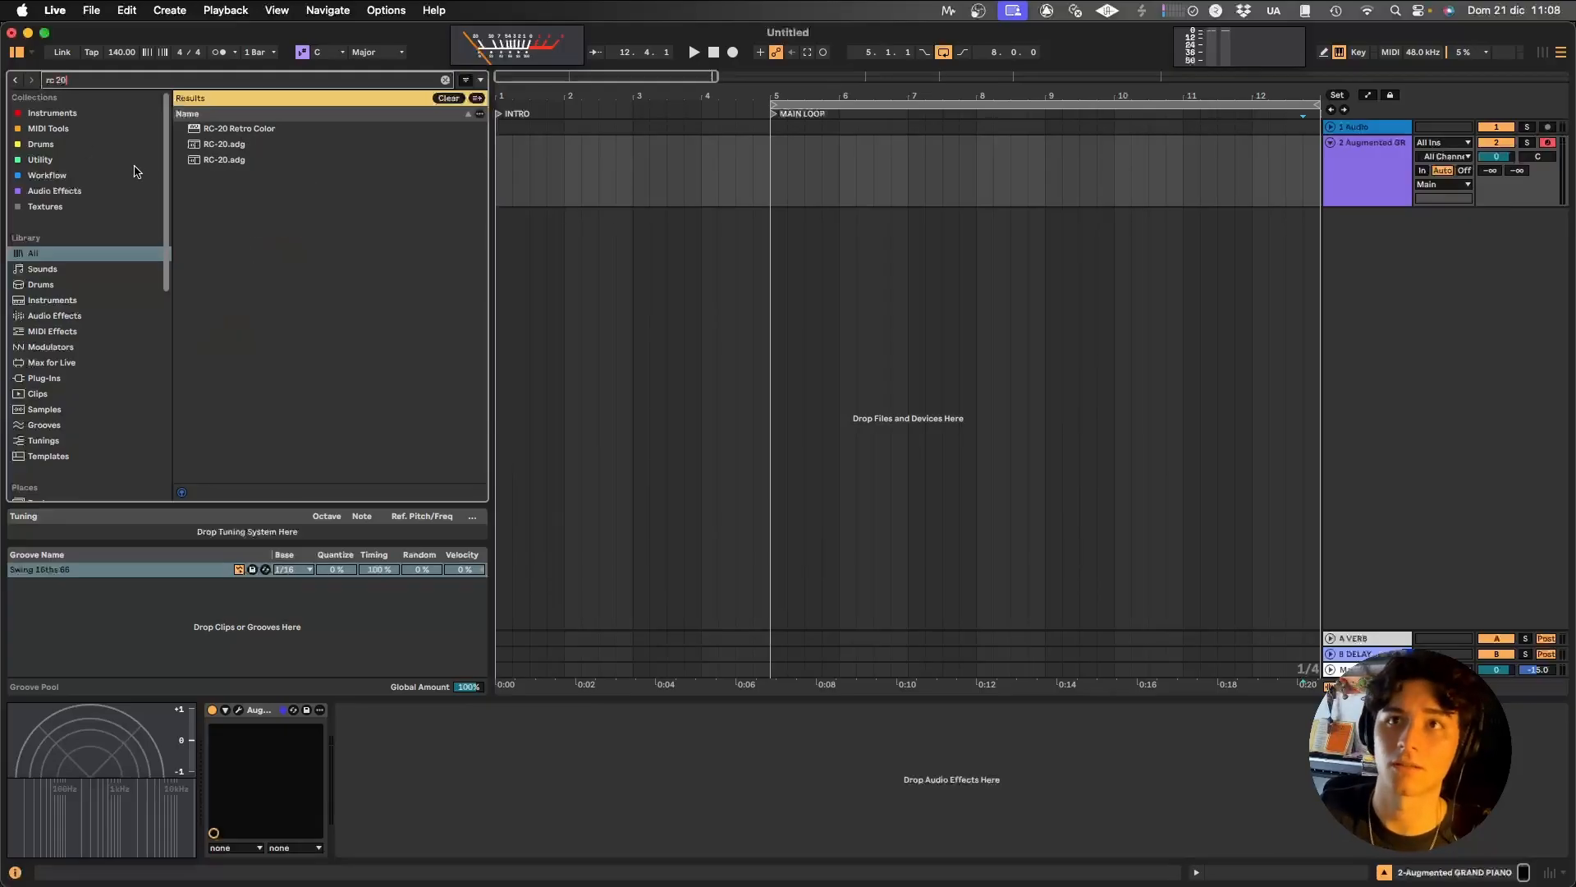
click(220, 129)
double_click(220, 129)
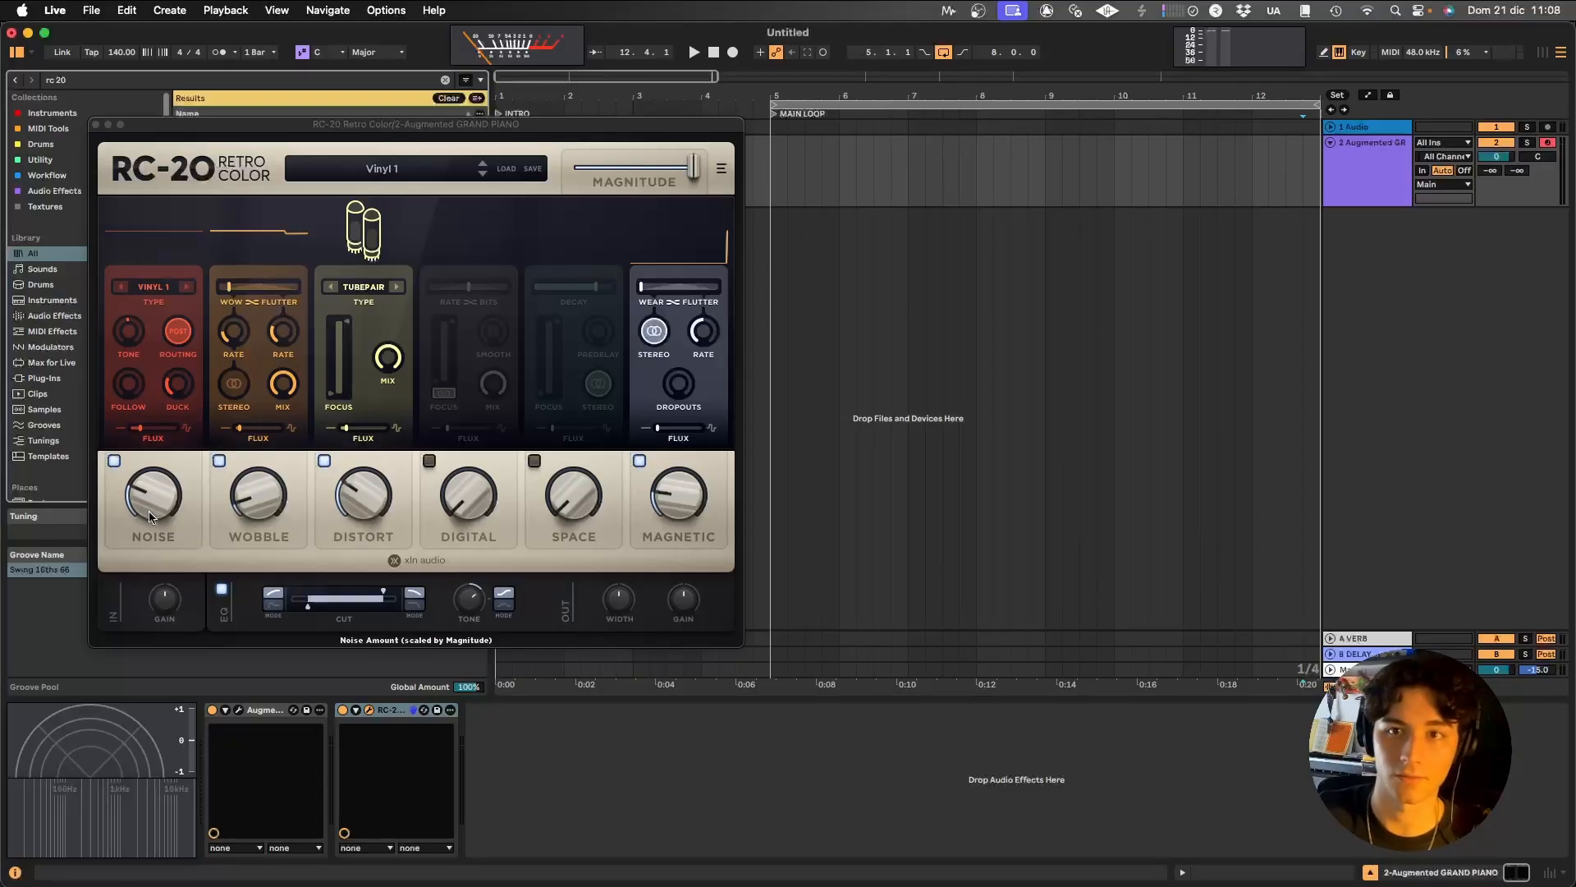
- Raise the Noise and Wobble amounts in RC-20, lower Distort slightly, and close the plugin window
drag(149, 513, 146, 498)
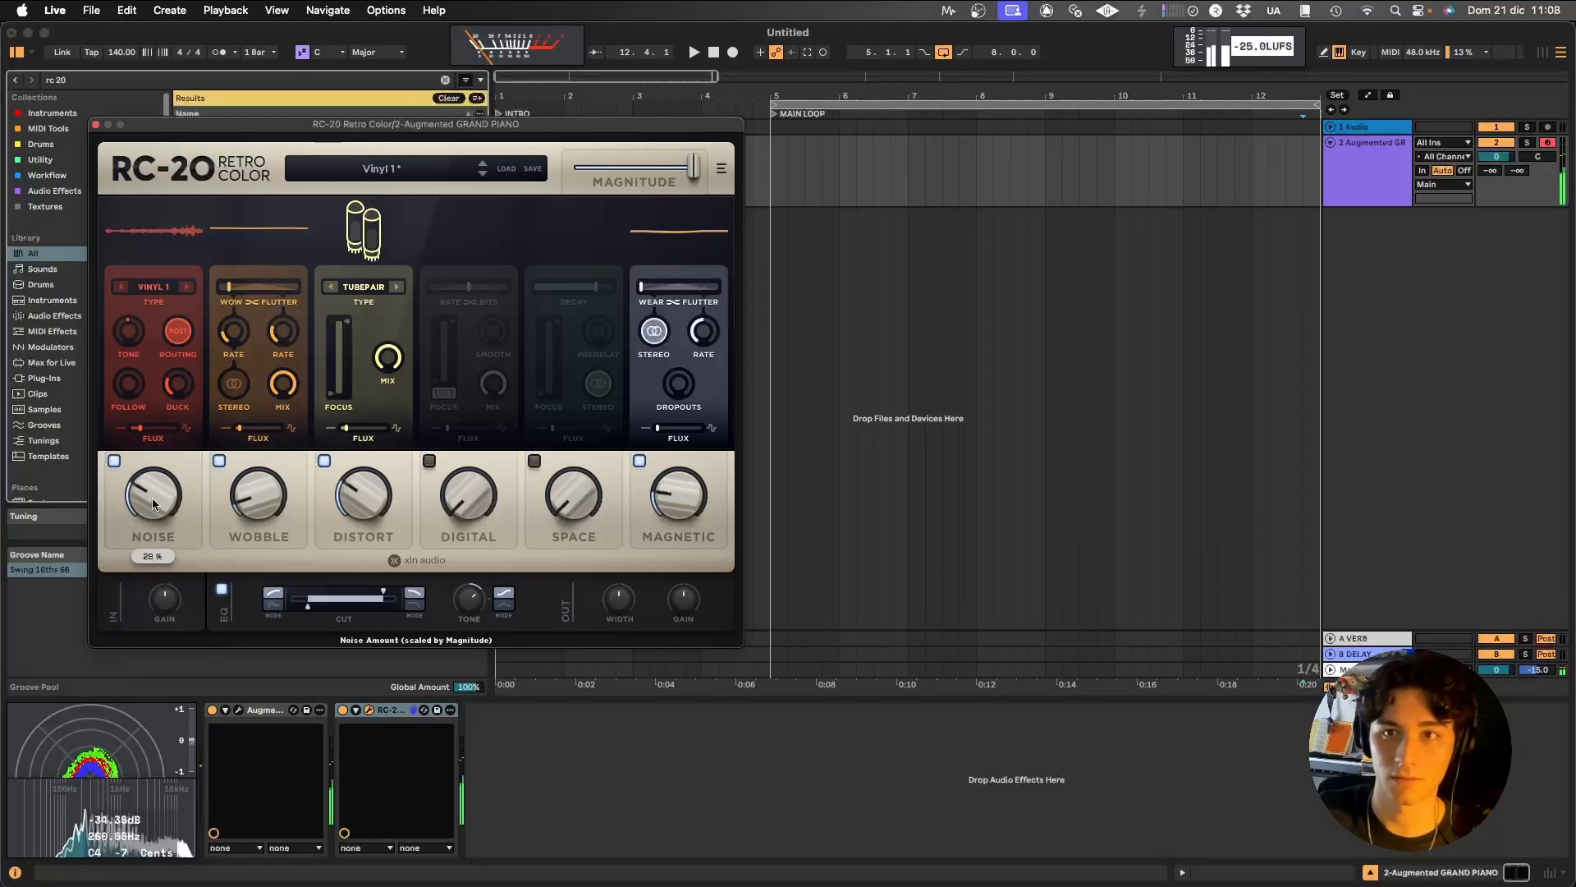
drag(268, 498, 263, 476)
drag(363, 499, 367, 518)
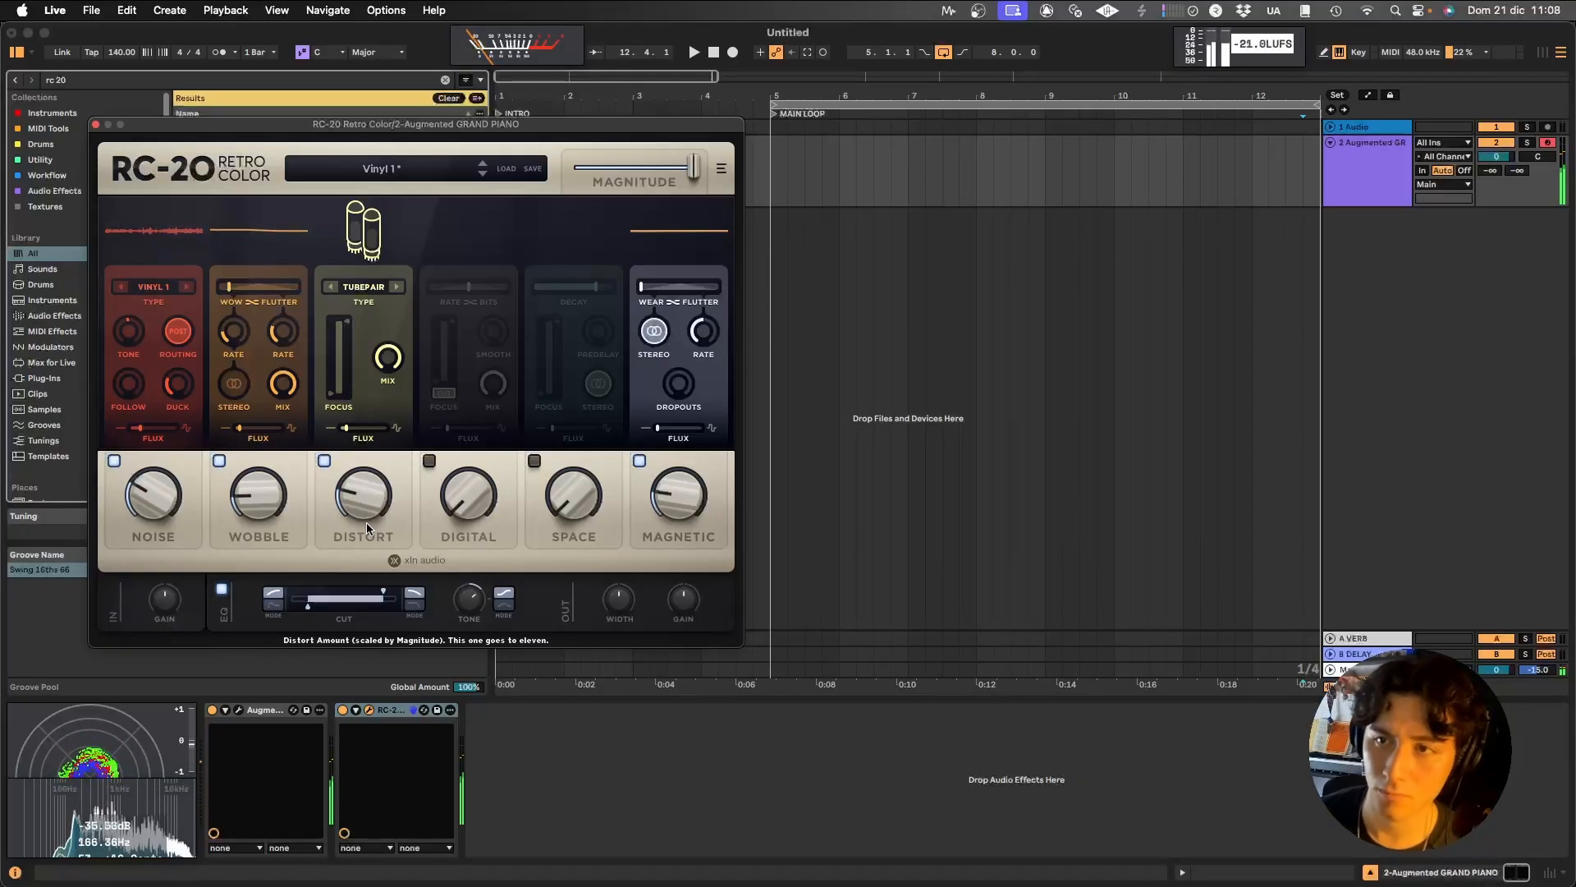
click(95, 124)
- Find the Vinyl Distortion effect, add it after RC-20 on the piano track, and raise its Crackle Volume slightly
key(BackSpace)
key(BackSpace)
key(BackSpace)
key(BackSpace)
key(BackSpace)
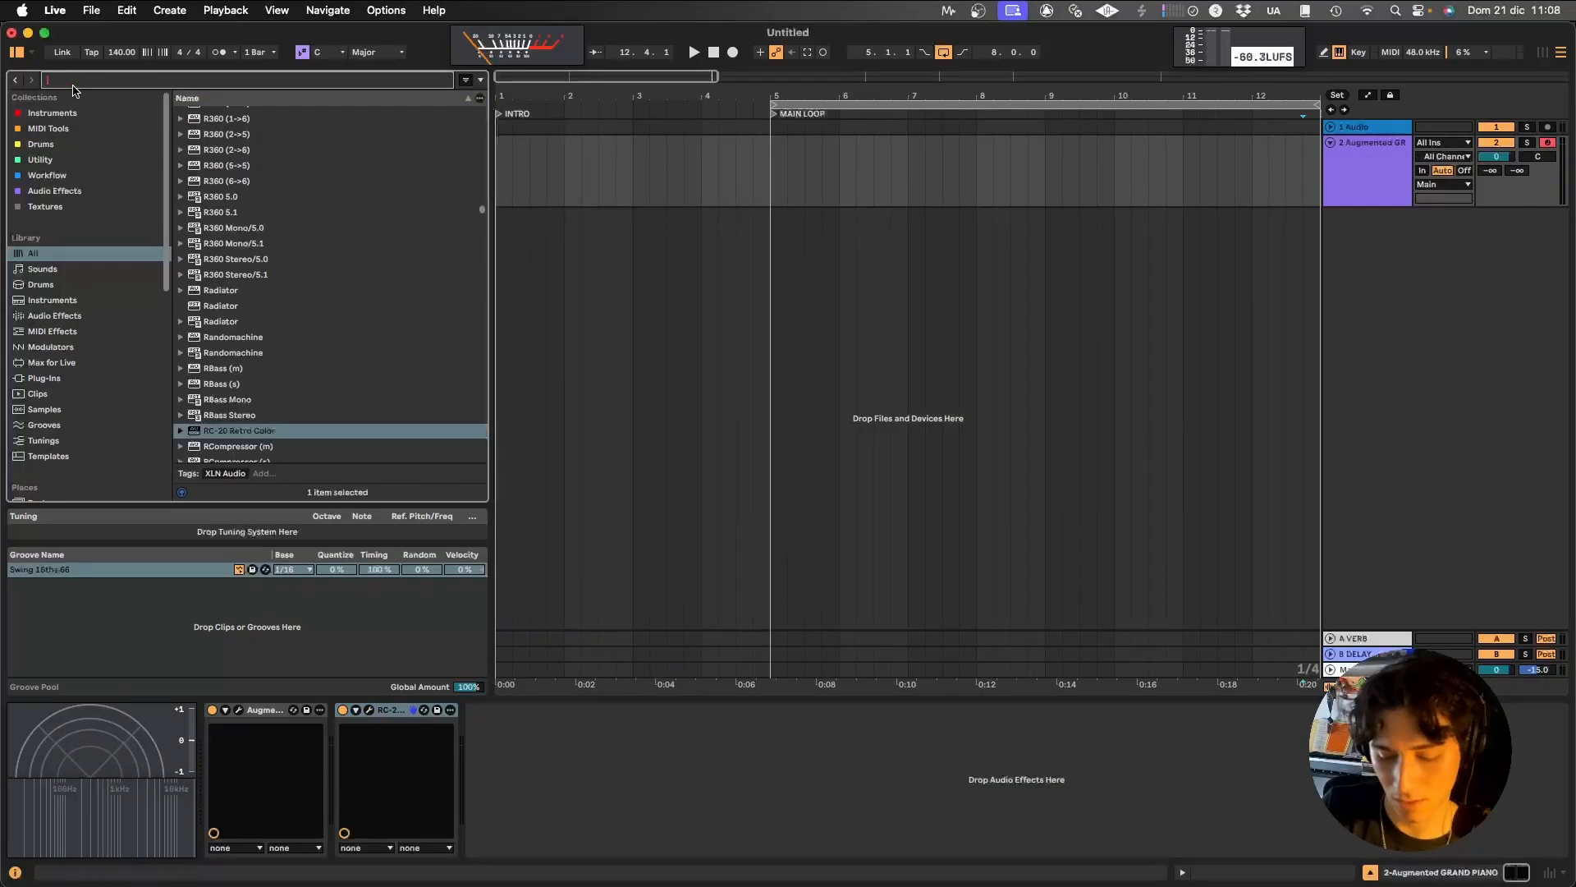
text(v)
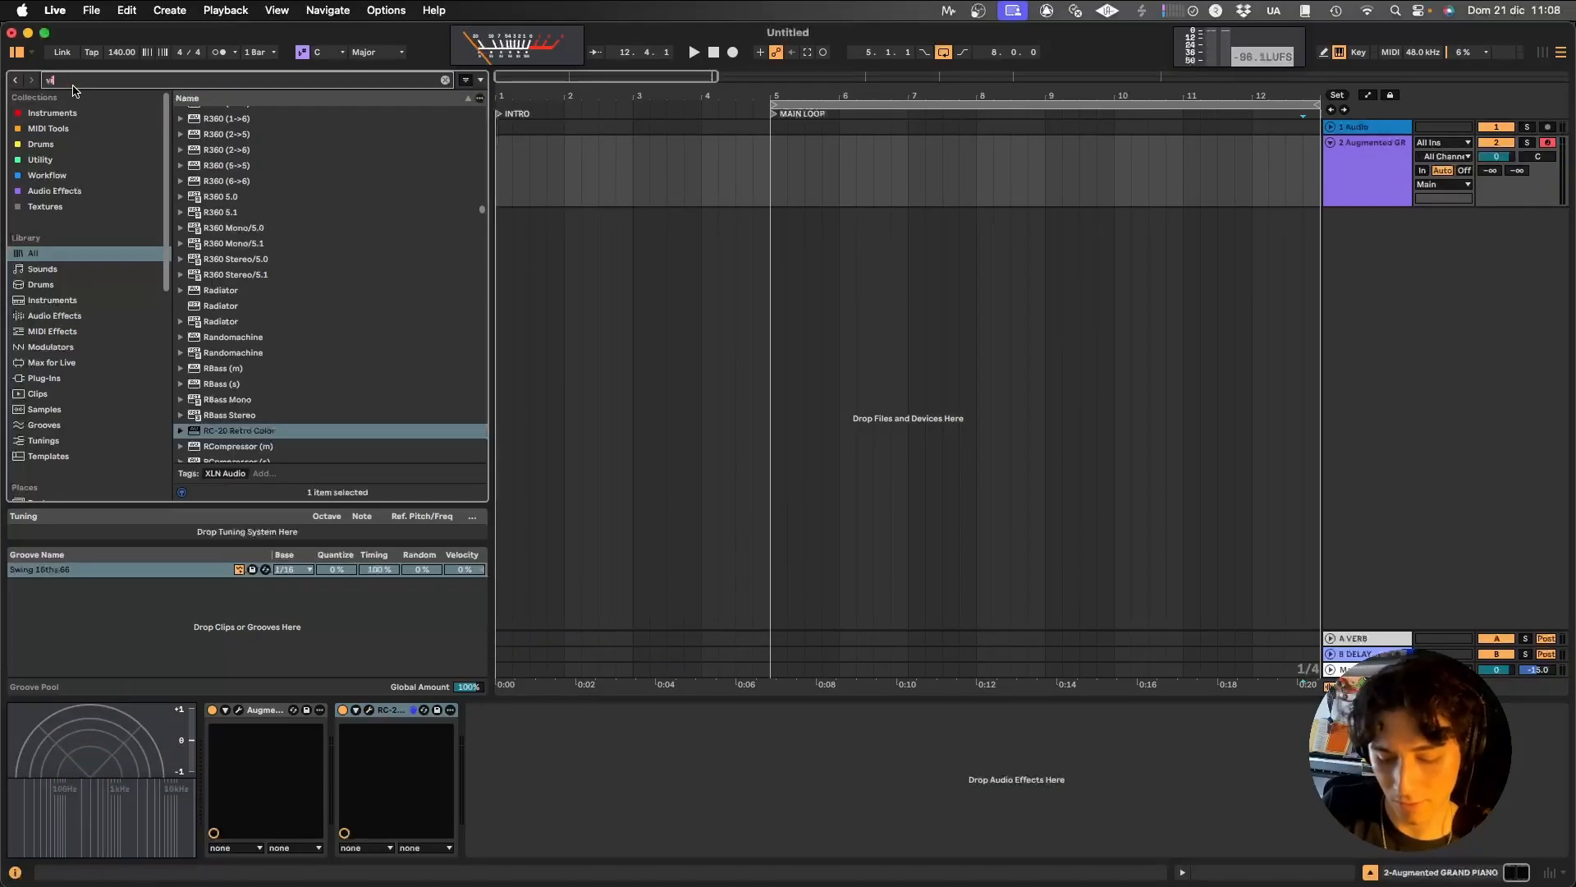
text(iny)
click(257, 129)
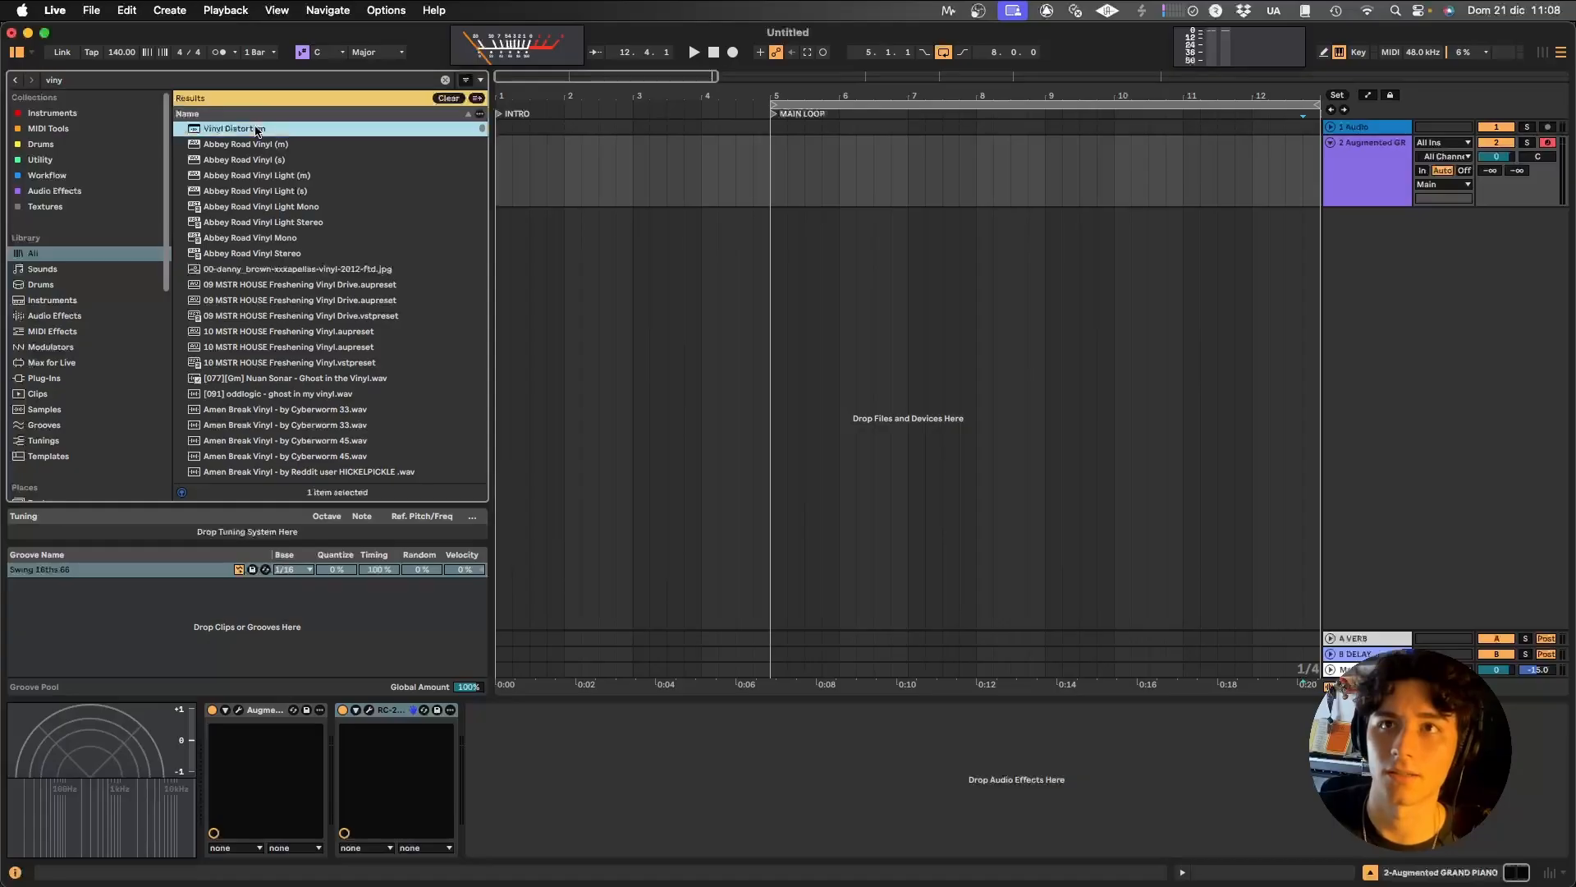
double_click(257, 129)
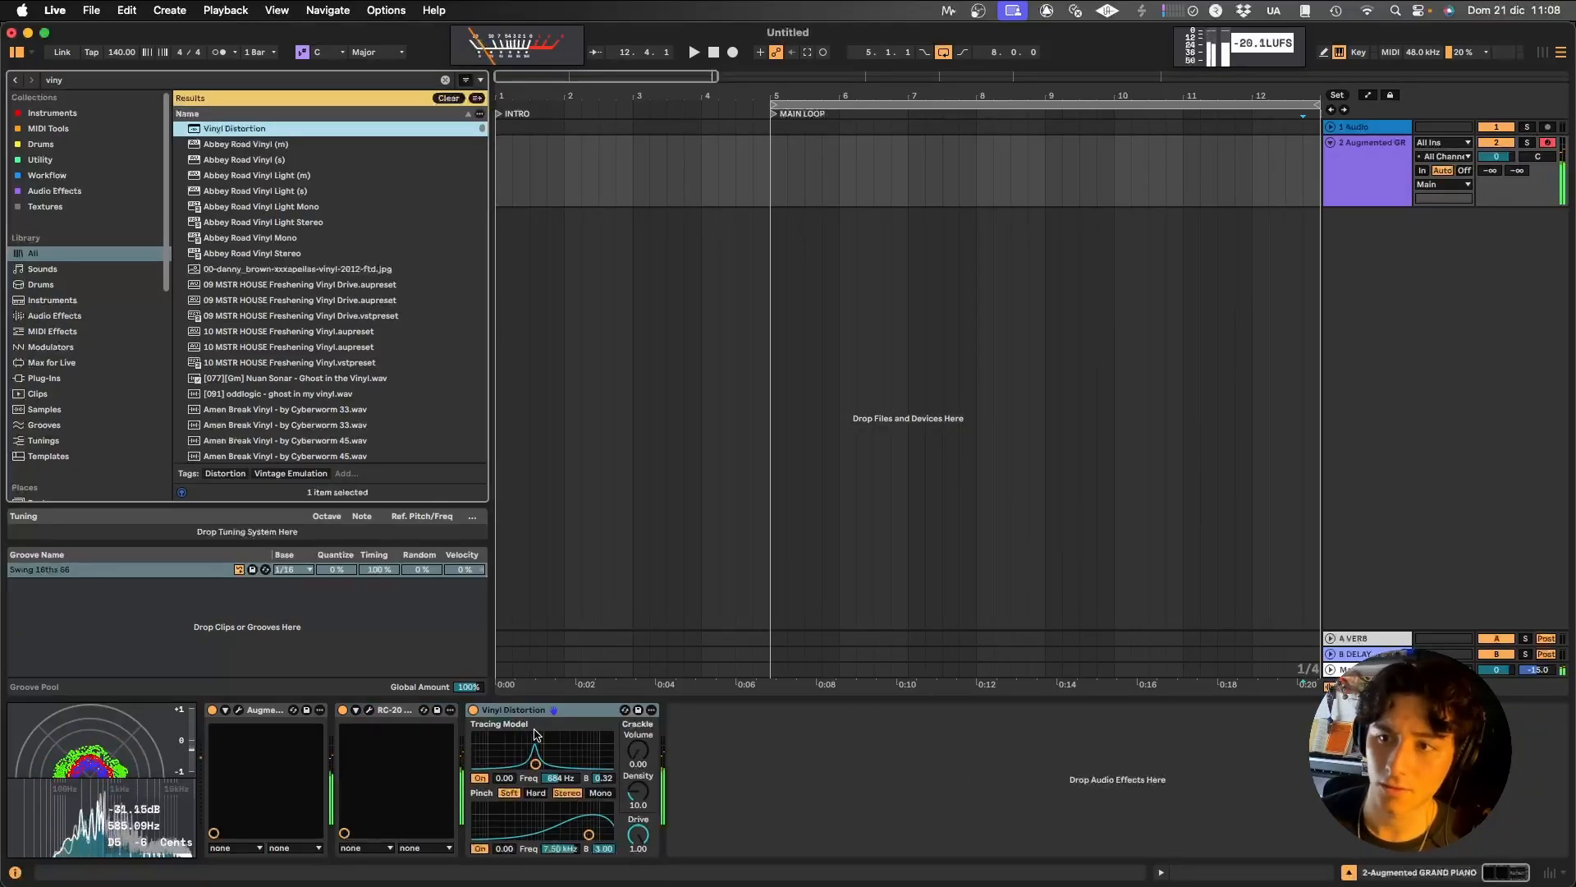
drag(626, 749, 638, 744)
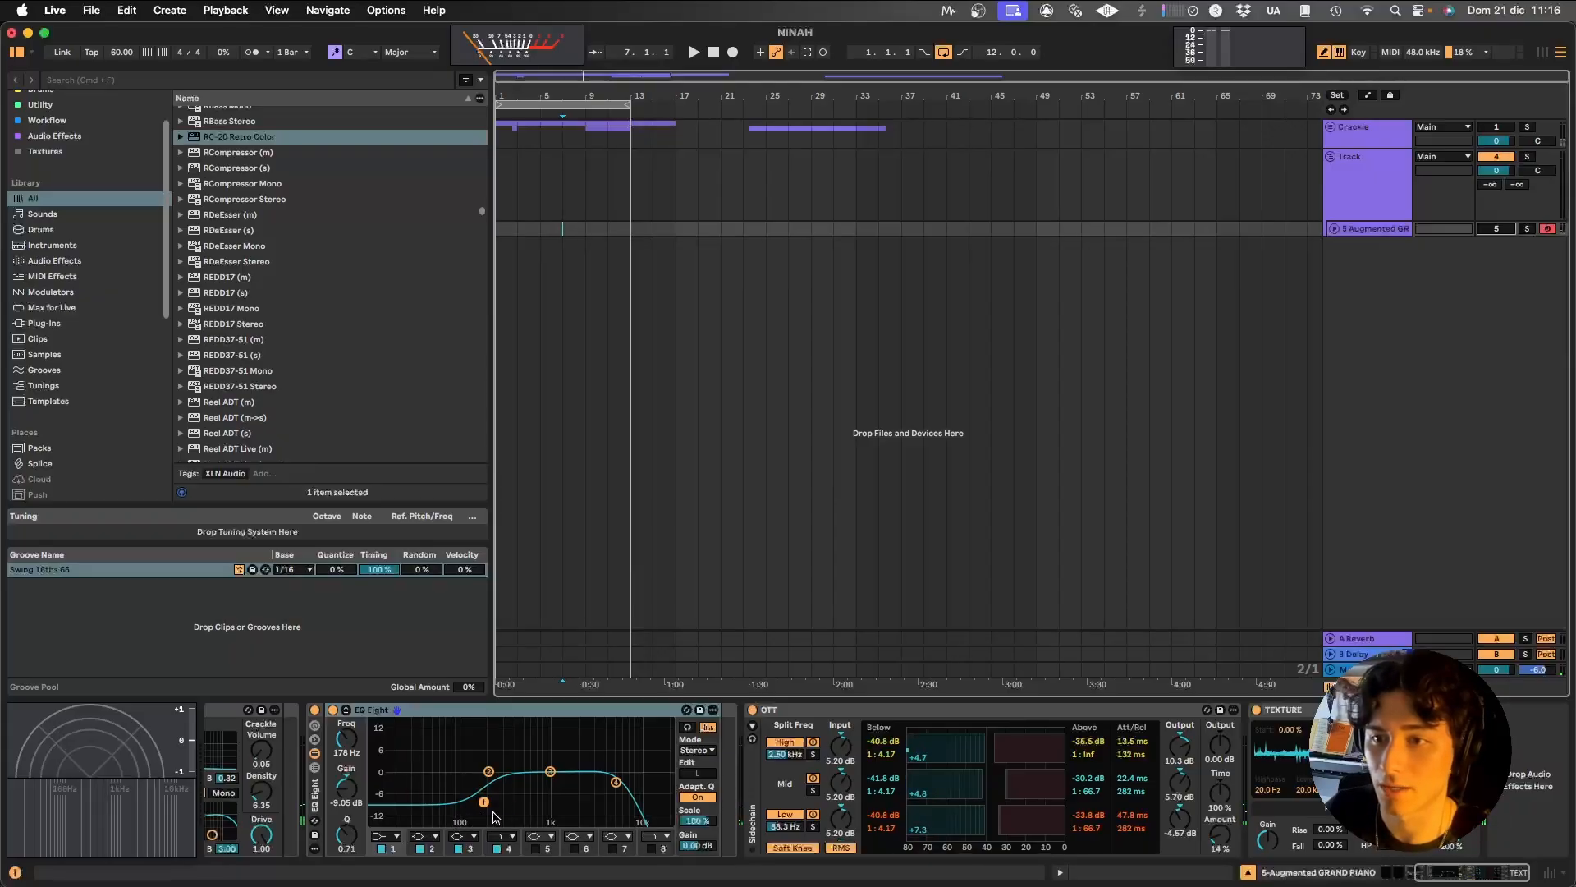
- Review the OTT and TEXTURE devices on the piano track, and the EchoBoy and Bad Tape 2 settings on the Track group
click(794, 718)
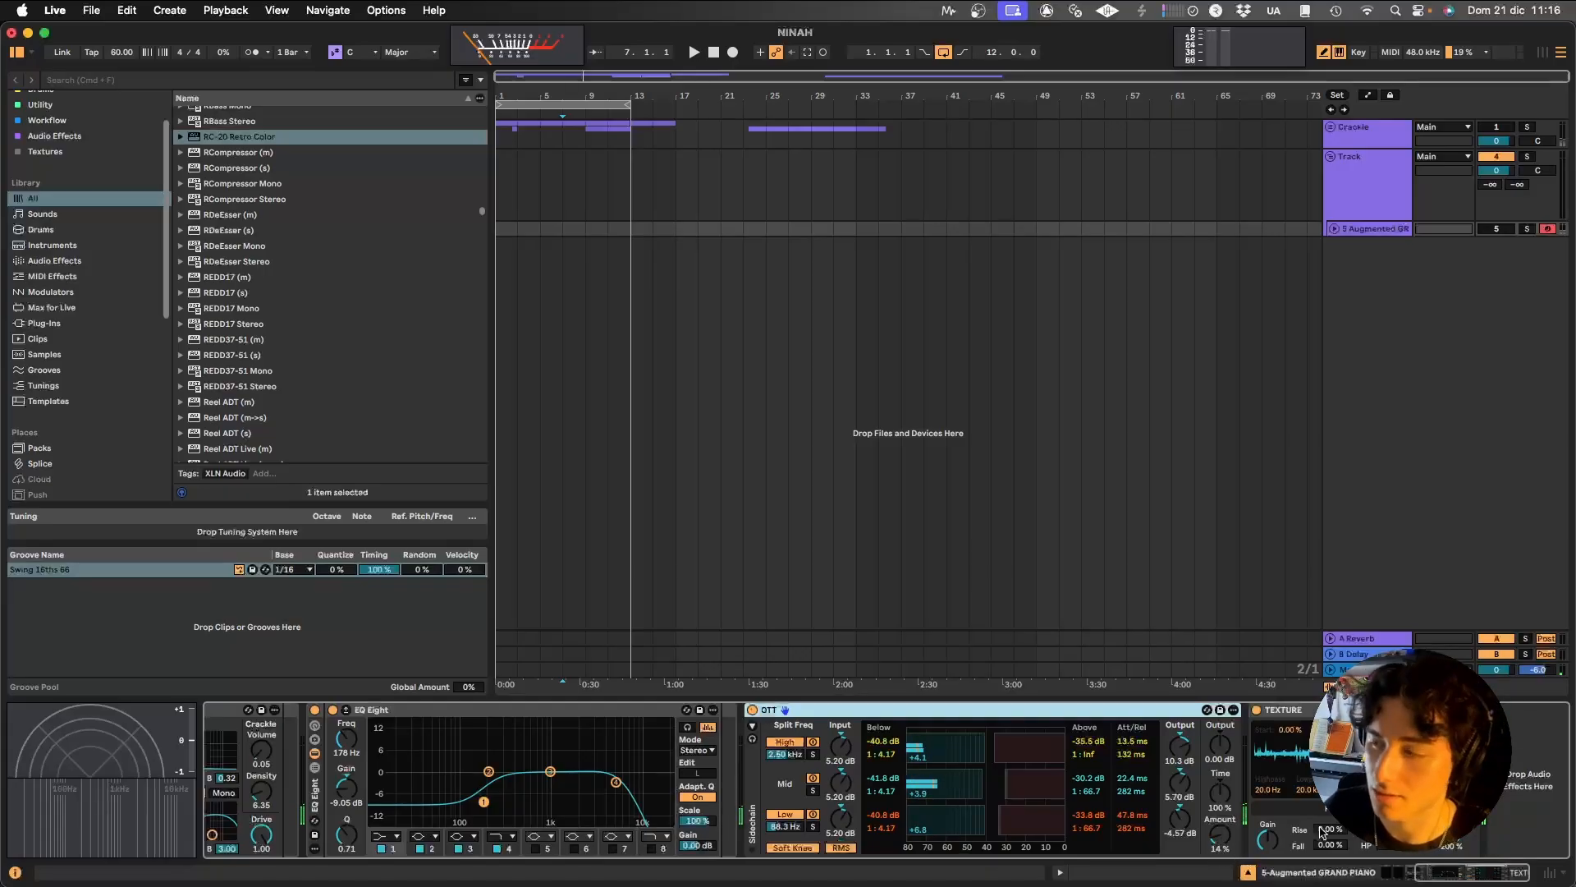
click(1322, 711)
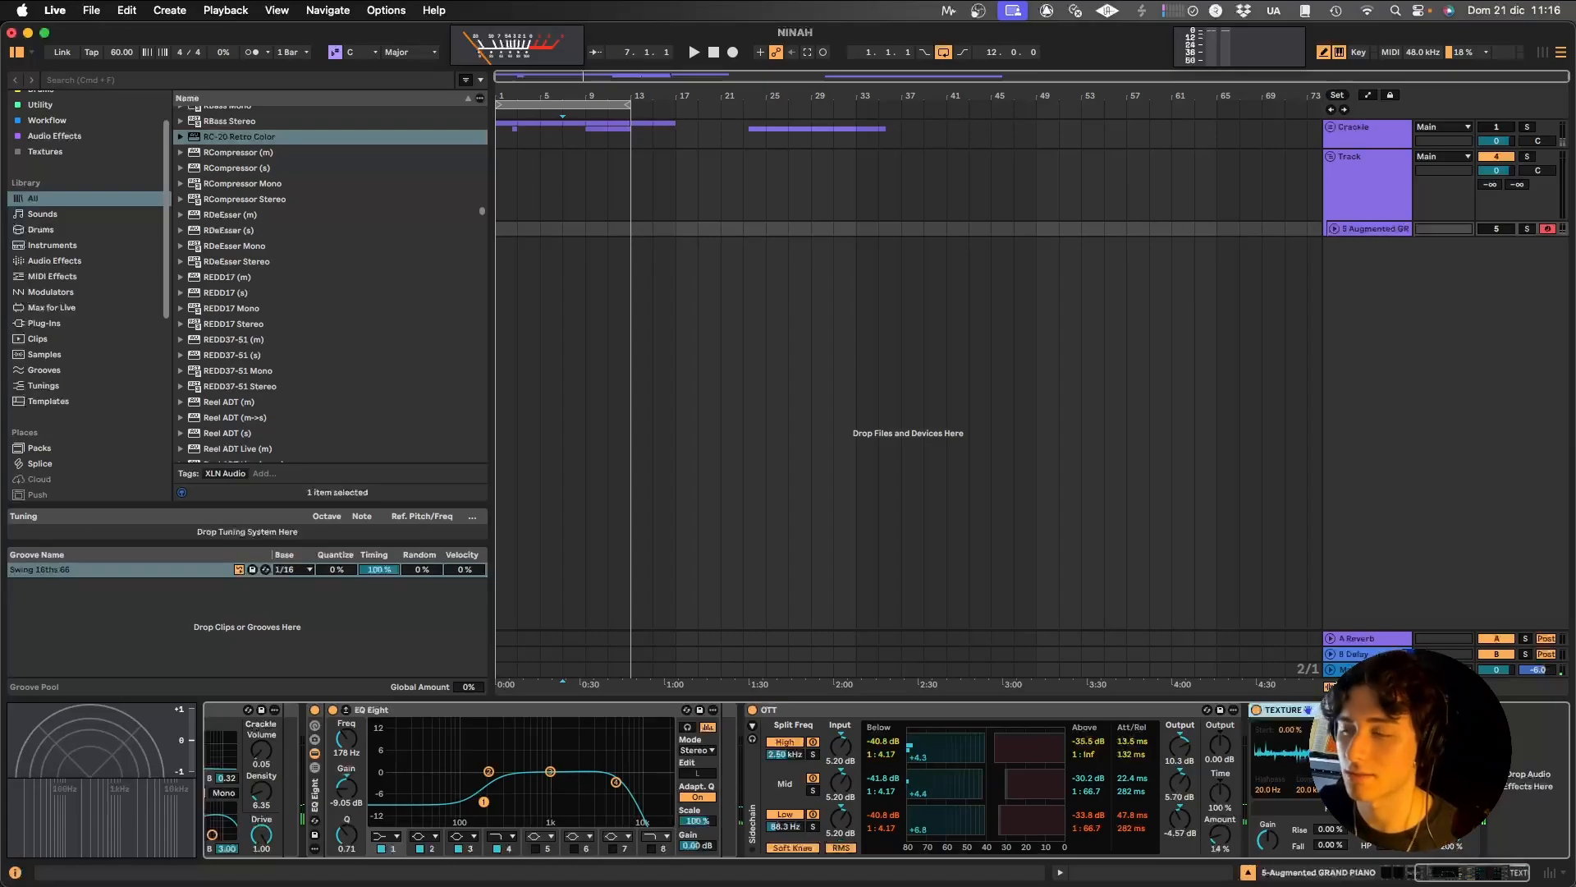
click(1367, 191)
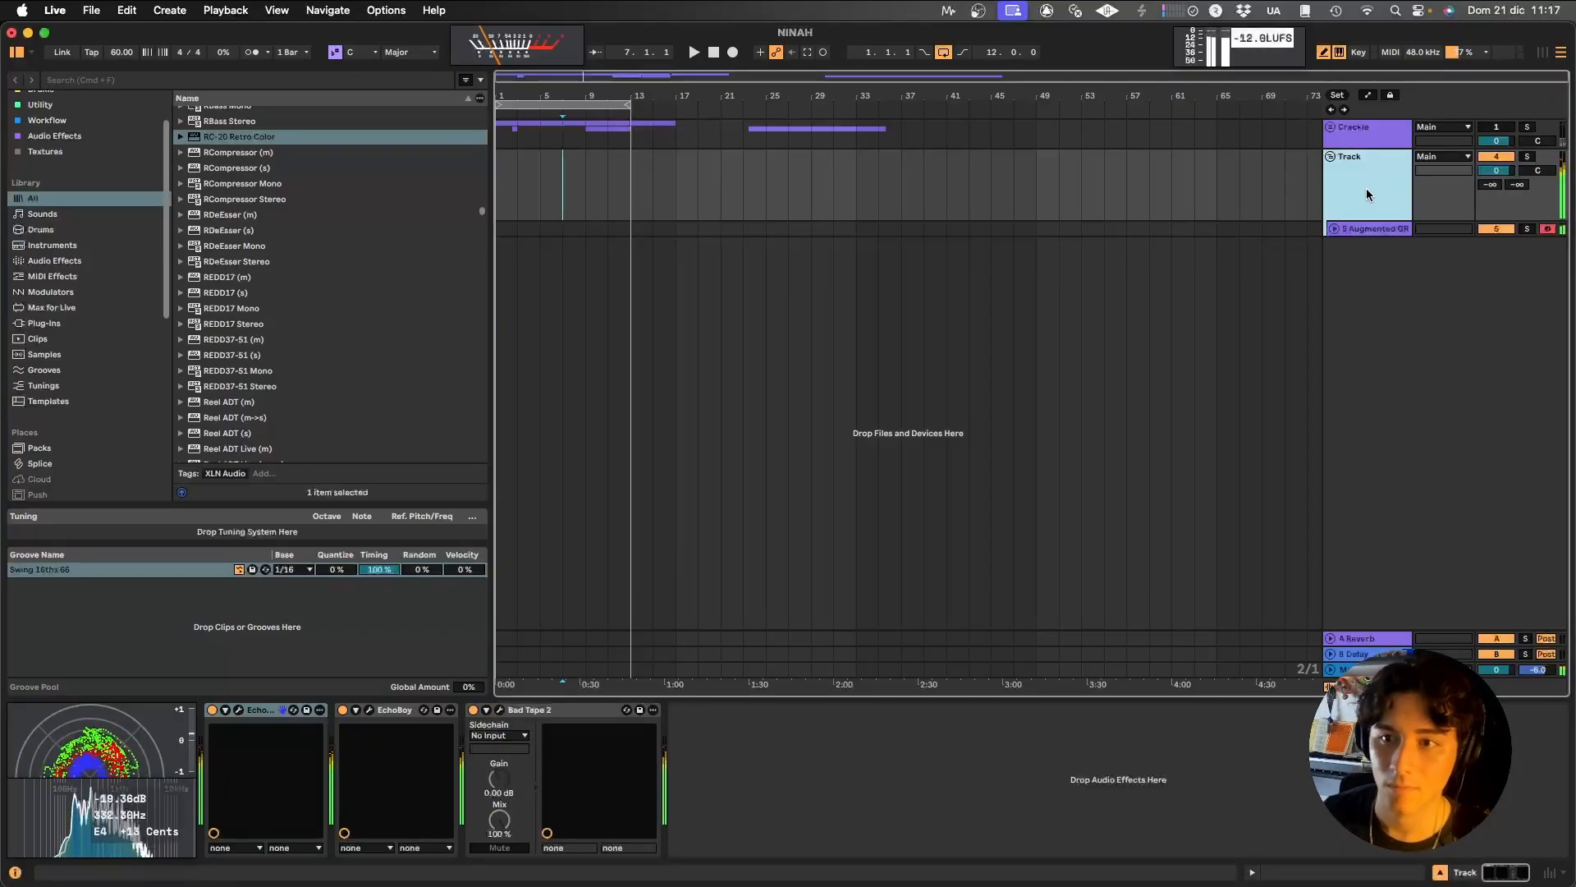
click(369, 710)
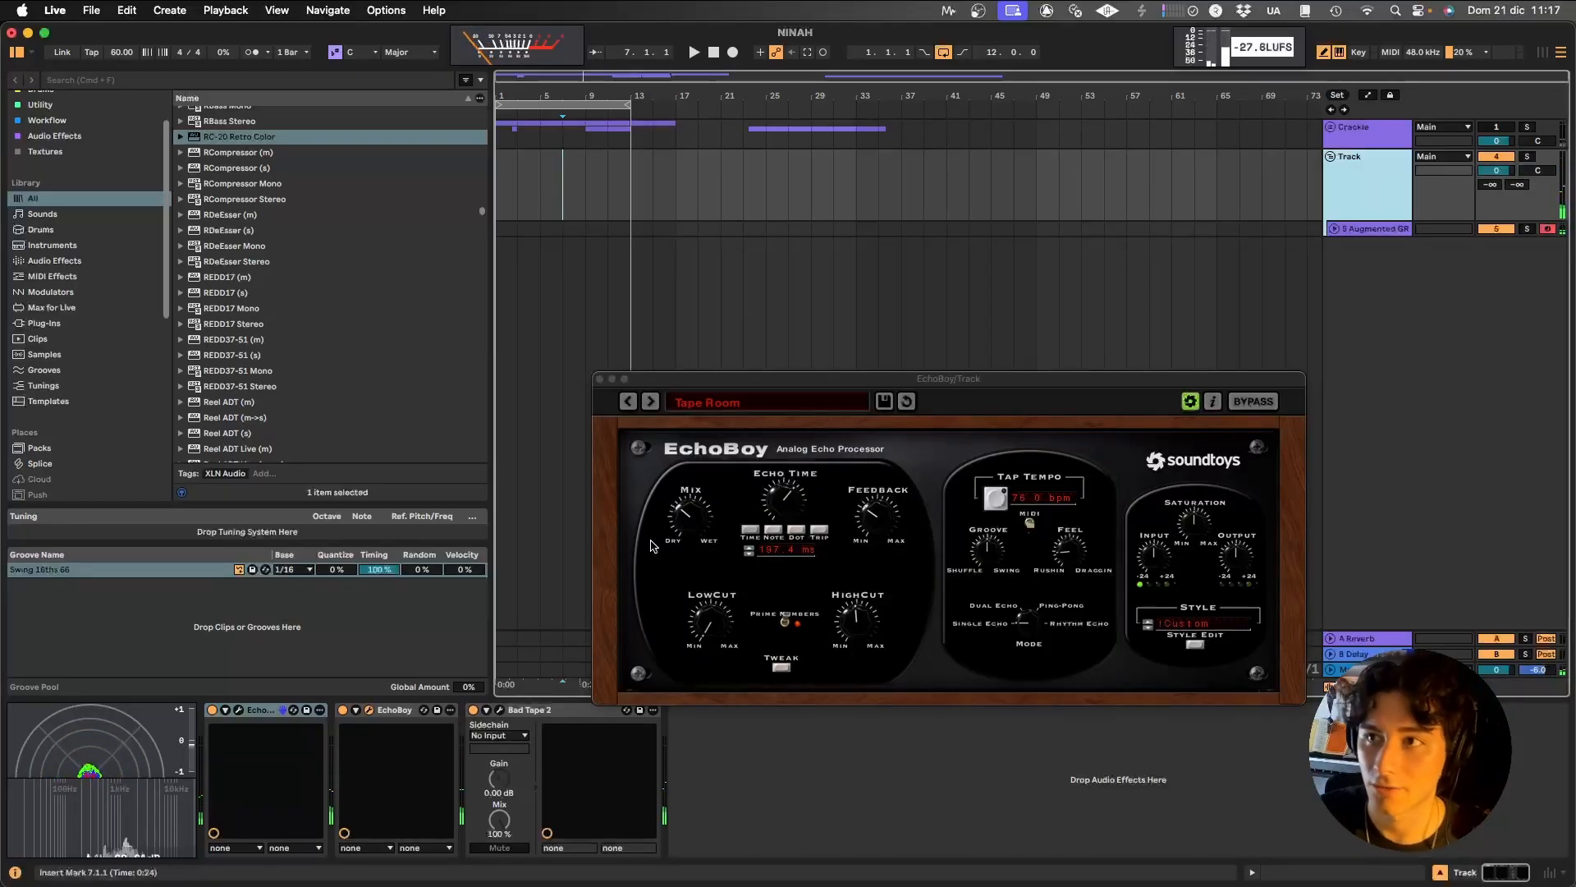
click(600, 379)
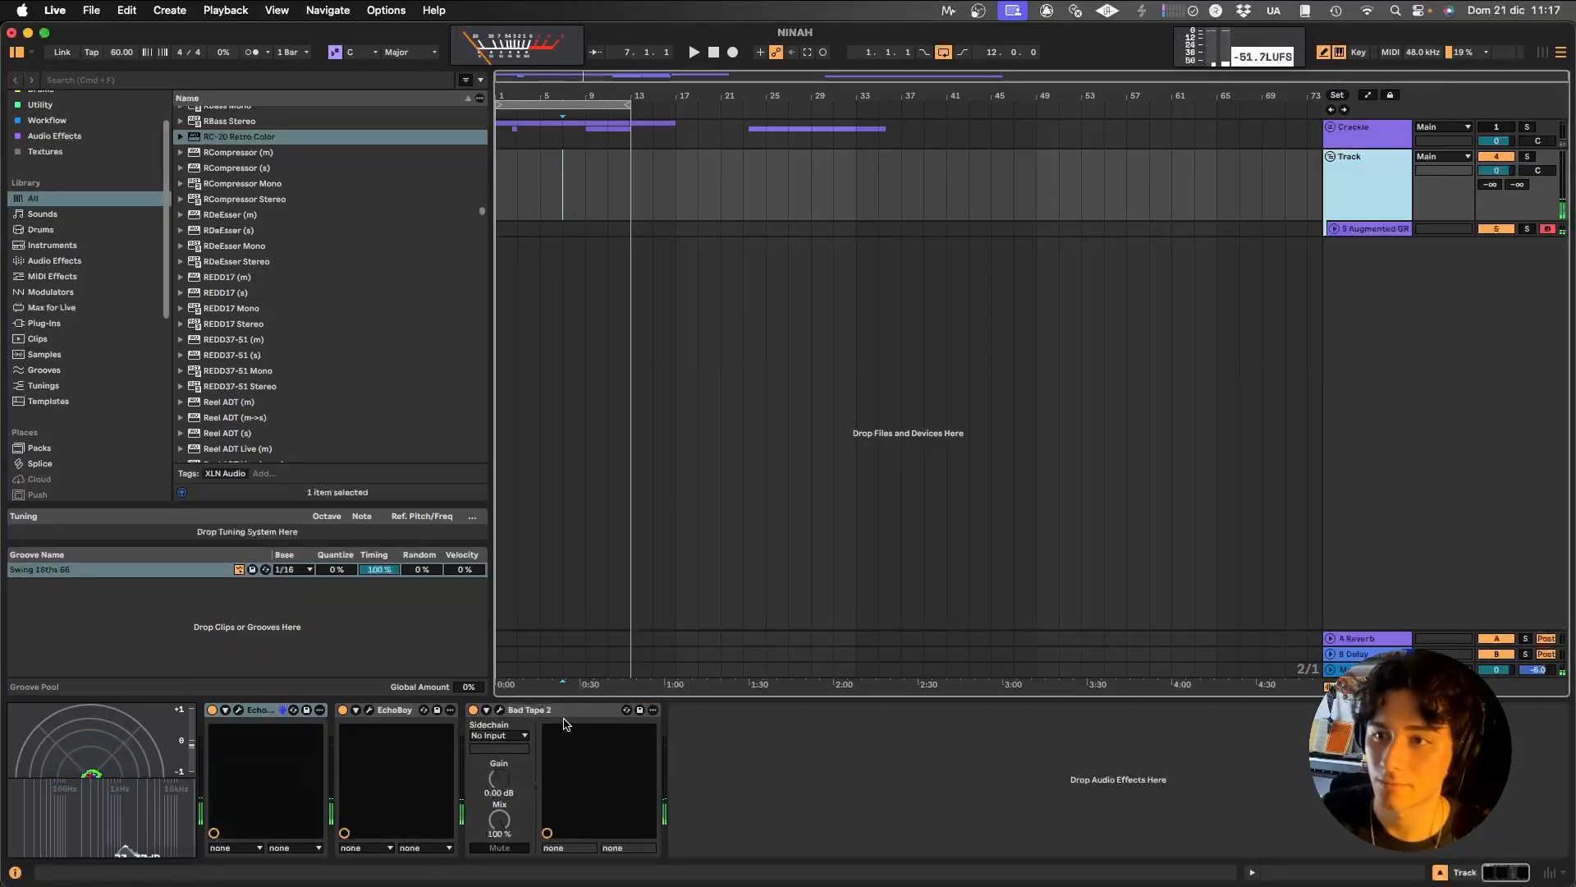
click(499, 710)
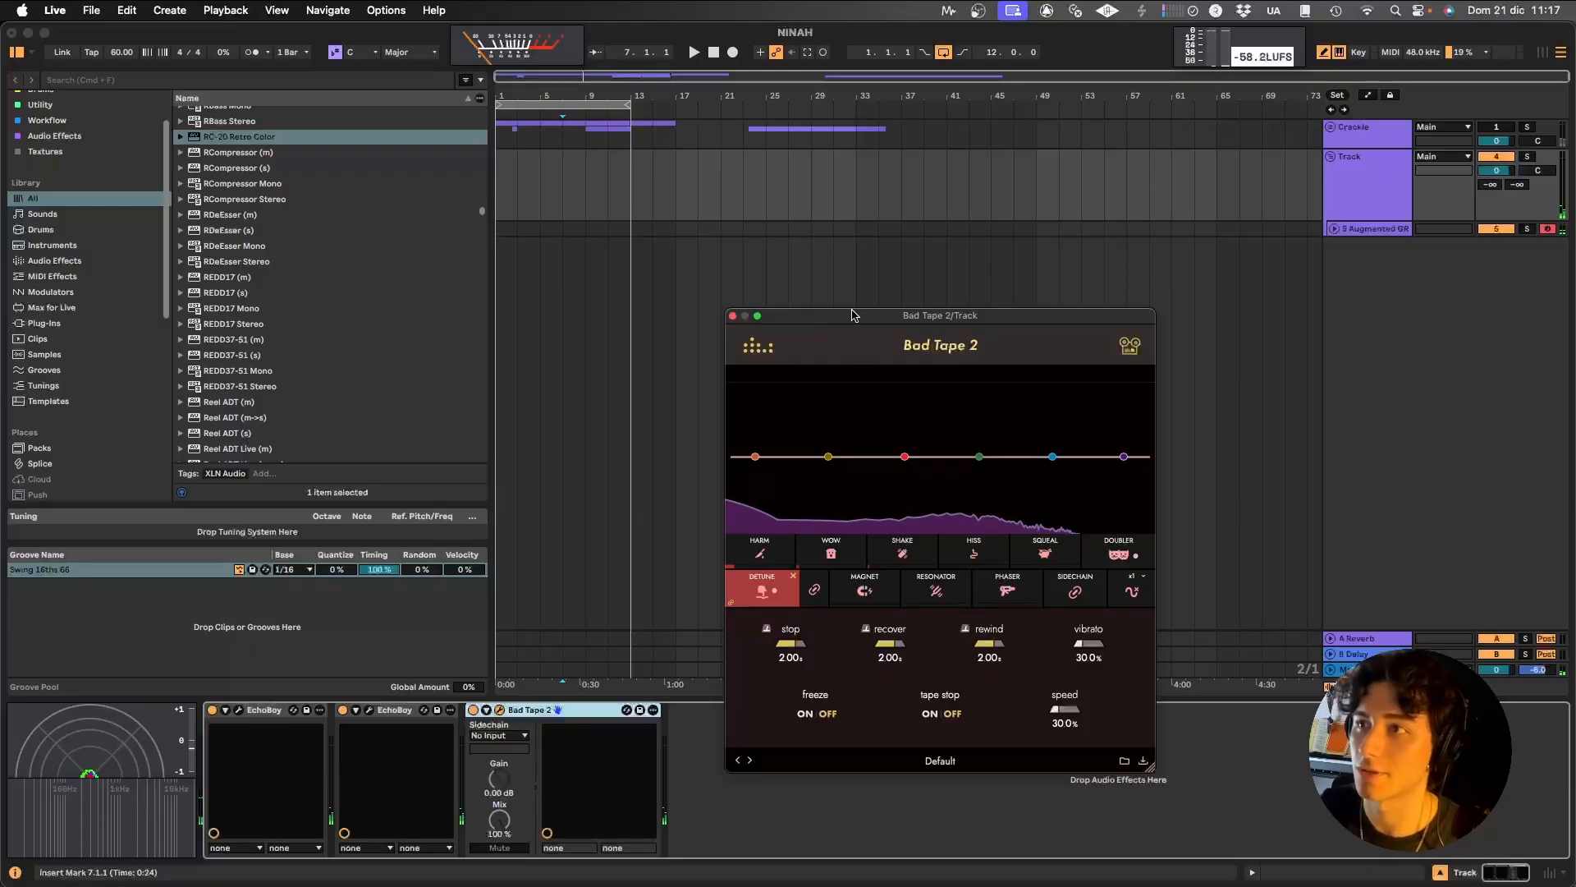
drag(852, 312, 843, 303)
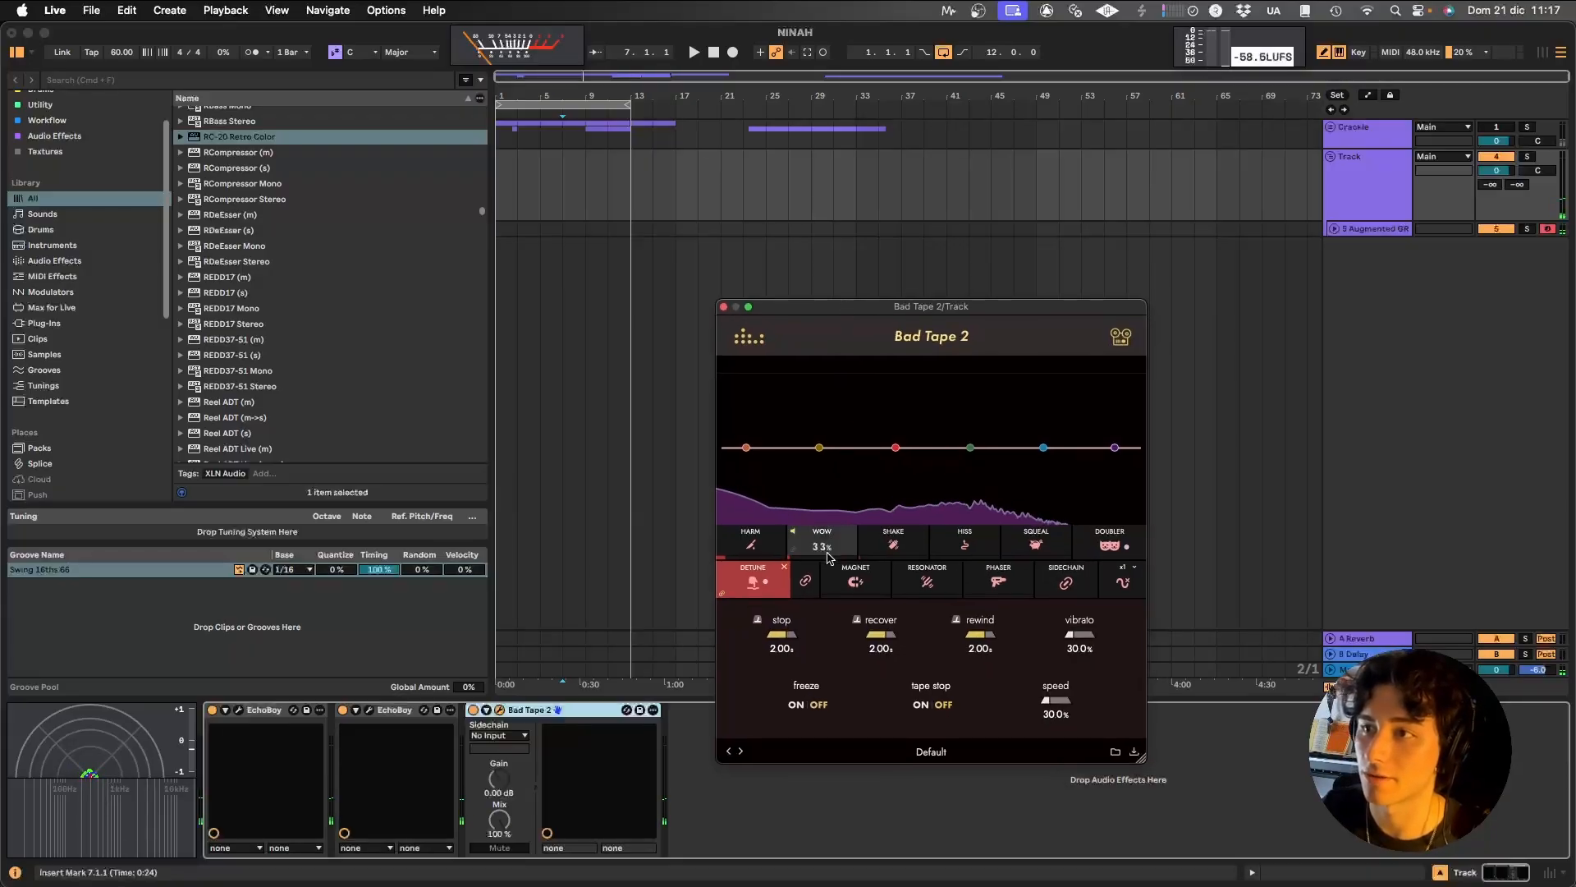
click(743, 586)
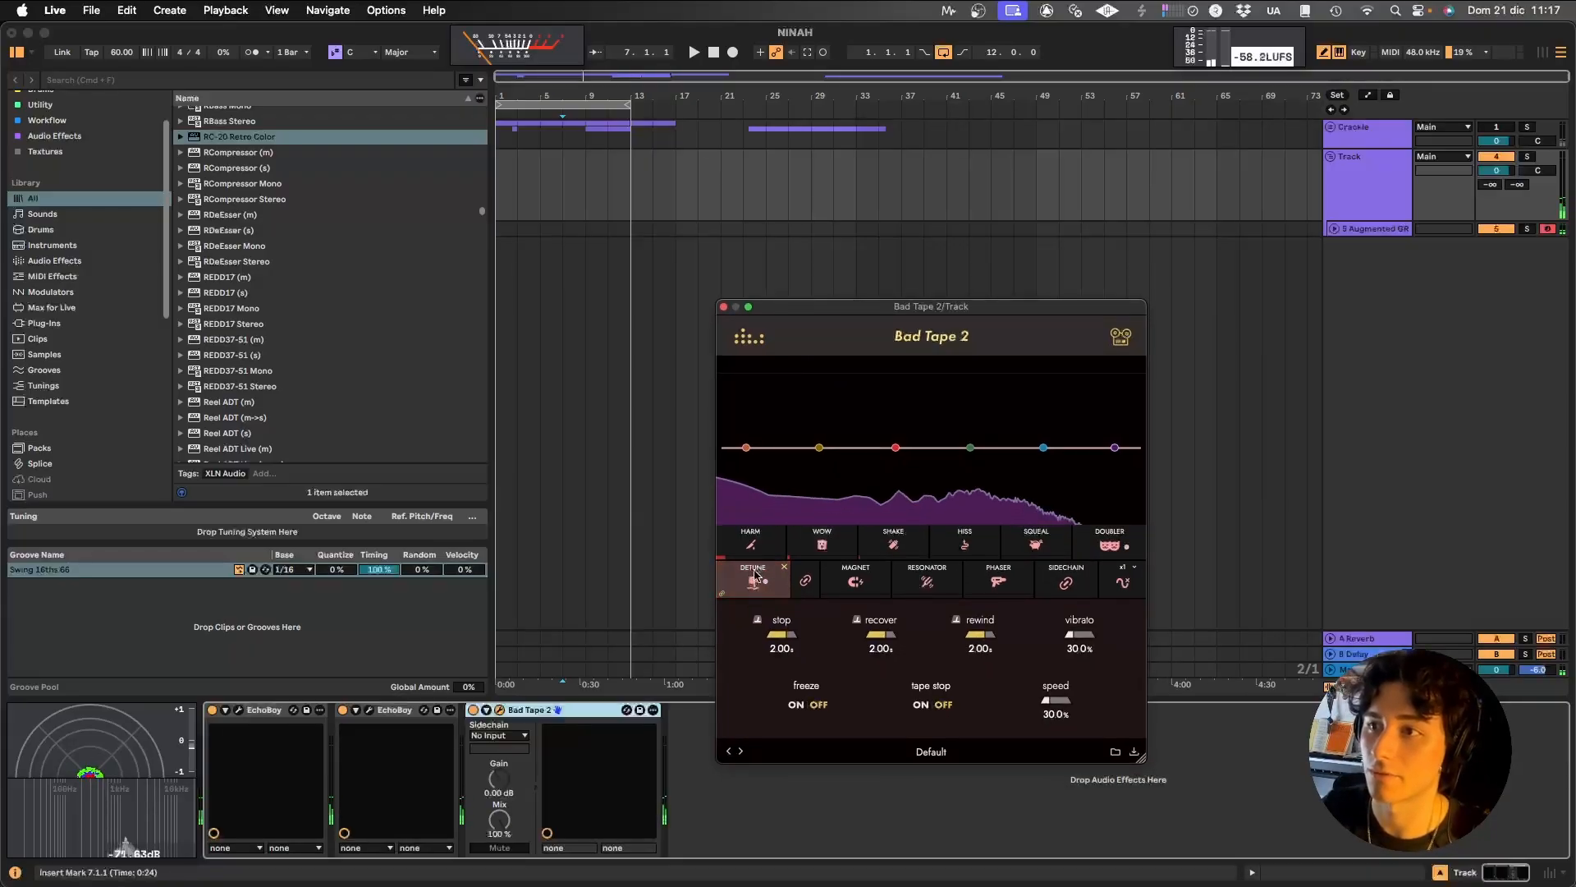
- Activate the Augmented GRAND PIANO track inside the Track group and record a MIDI take of about four bars starting at 1.1.1
click(1413, 229)
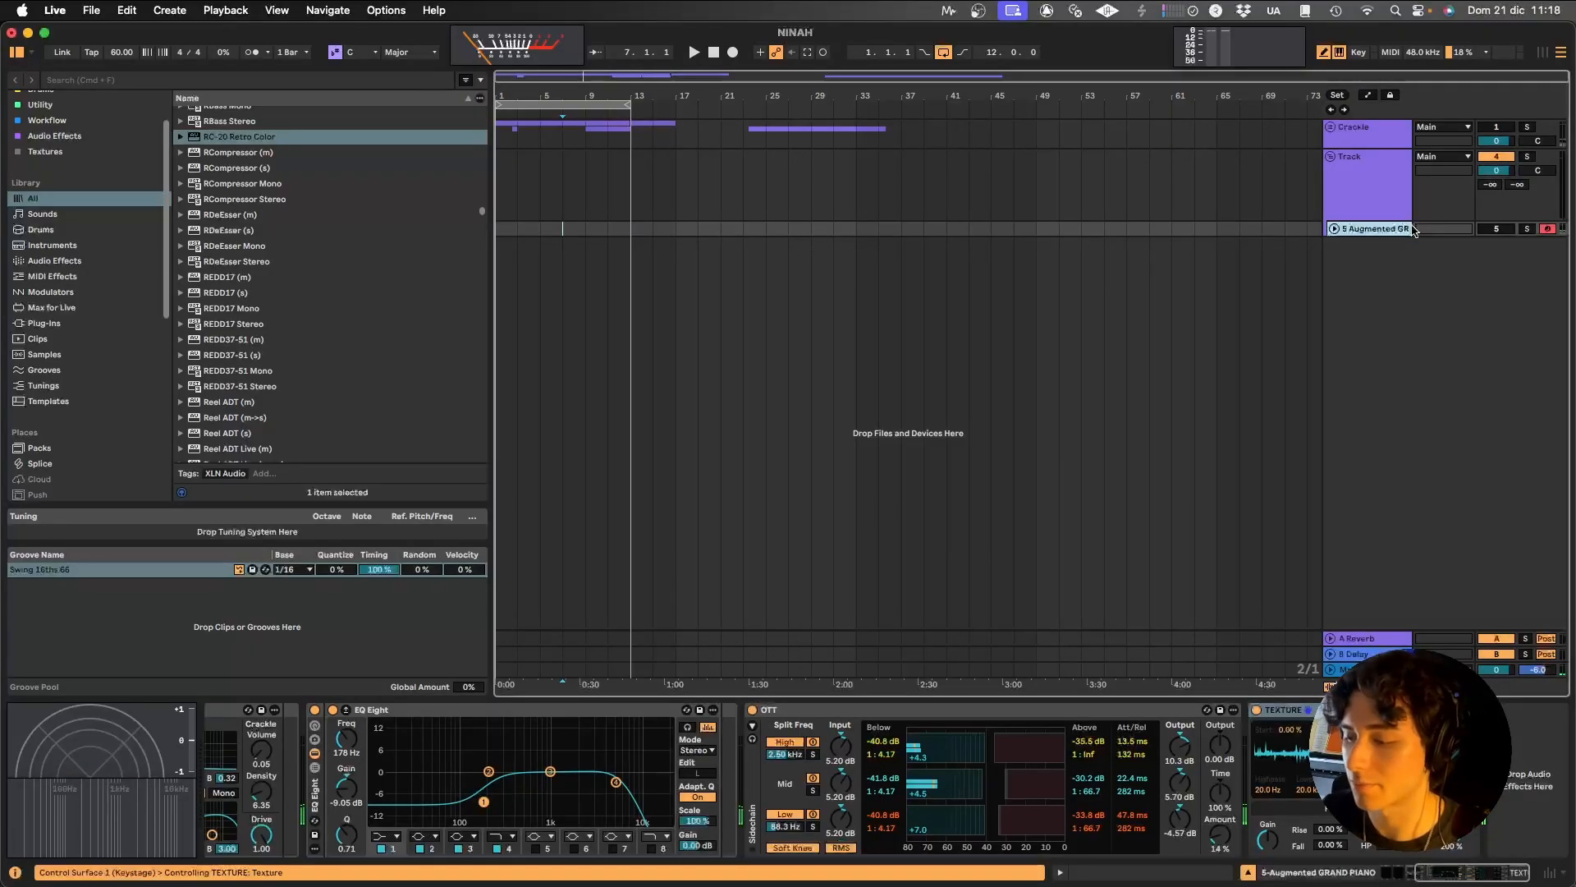
click(1496, 228)
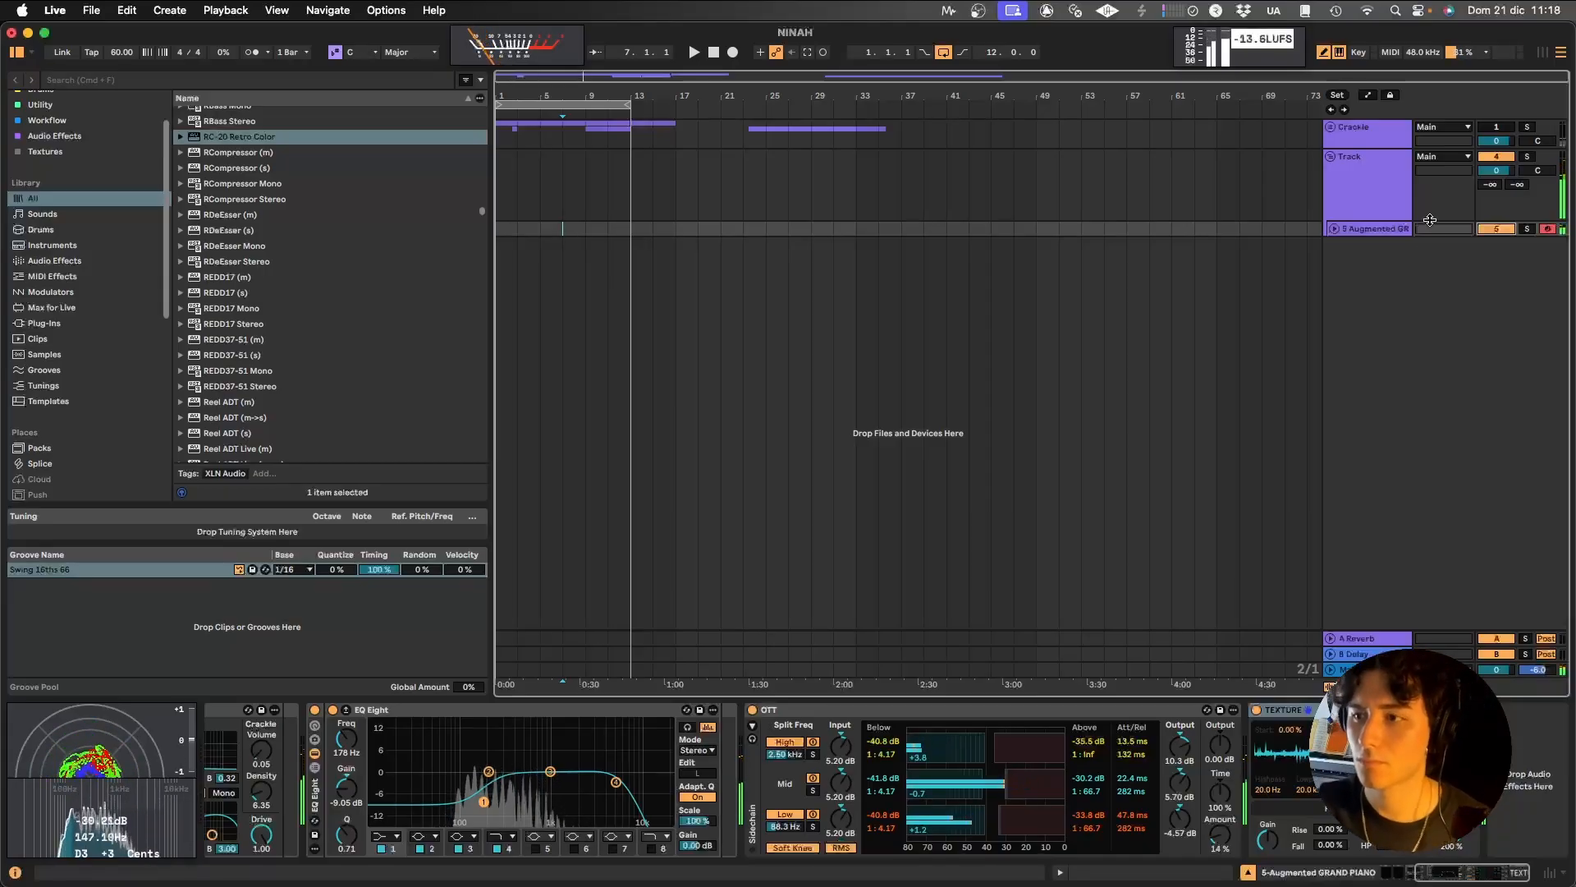
click(504, 233)
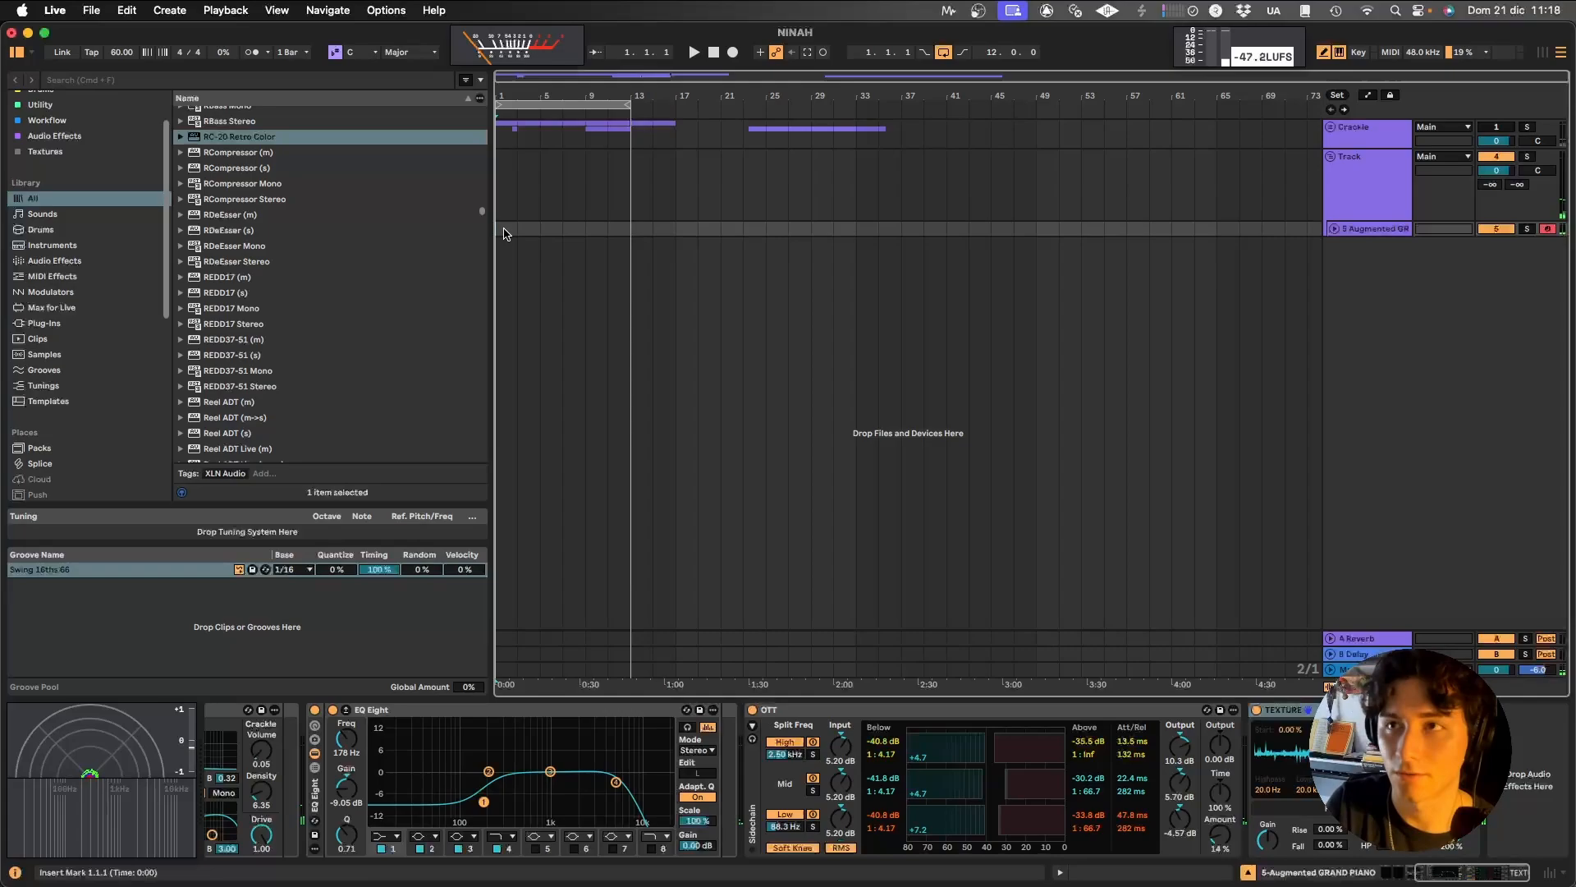
key(F9)
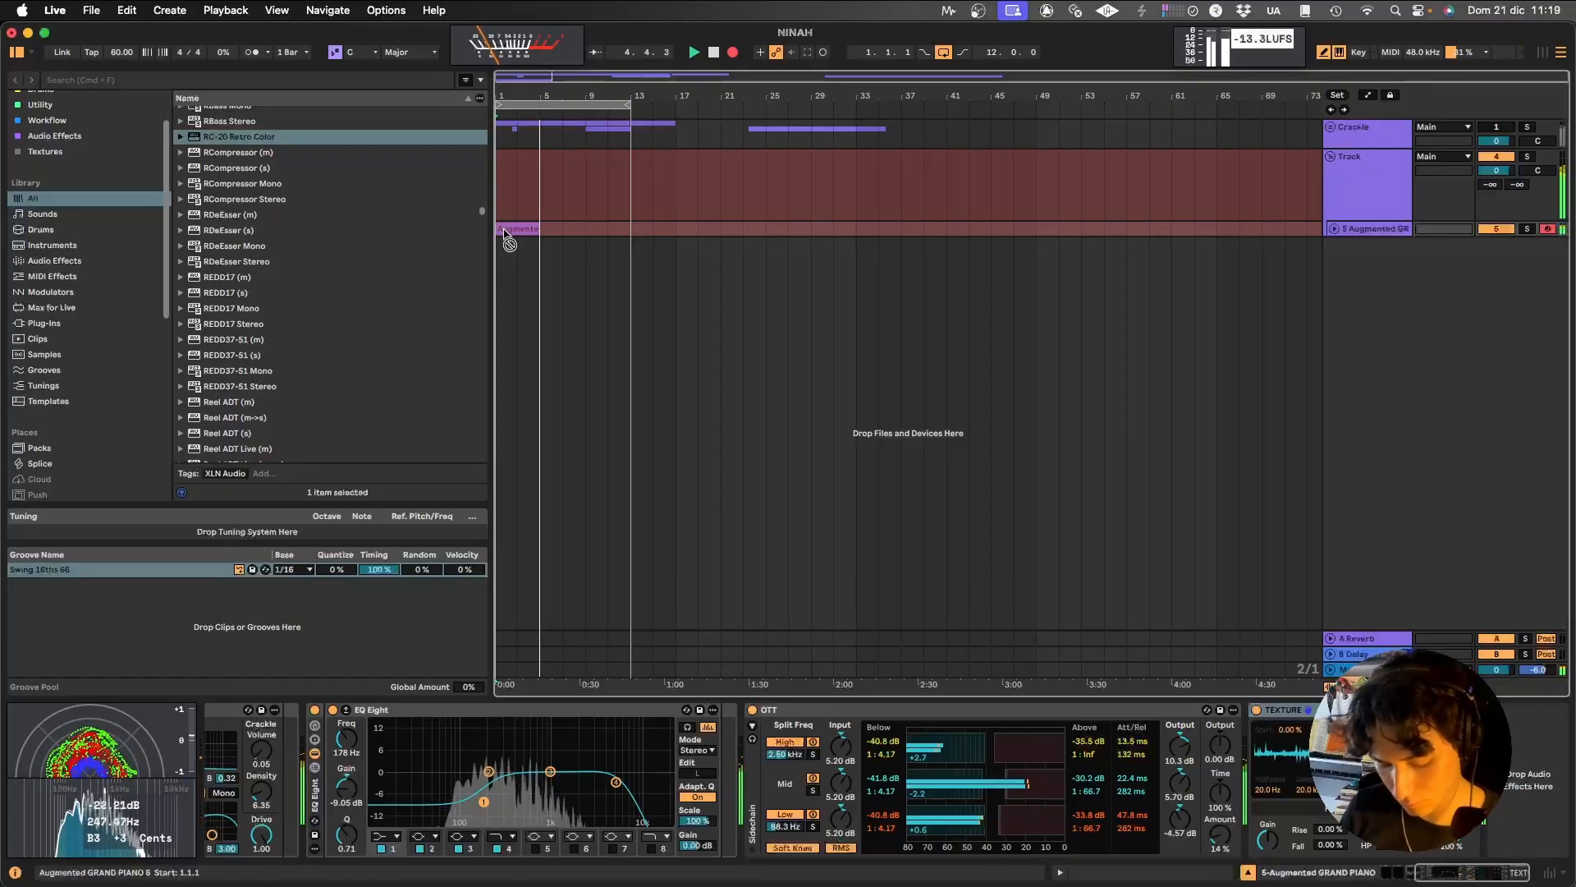
key(F9)
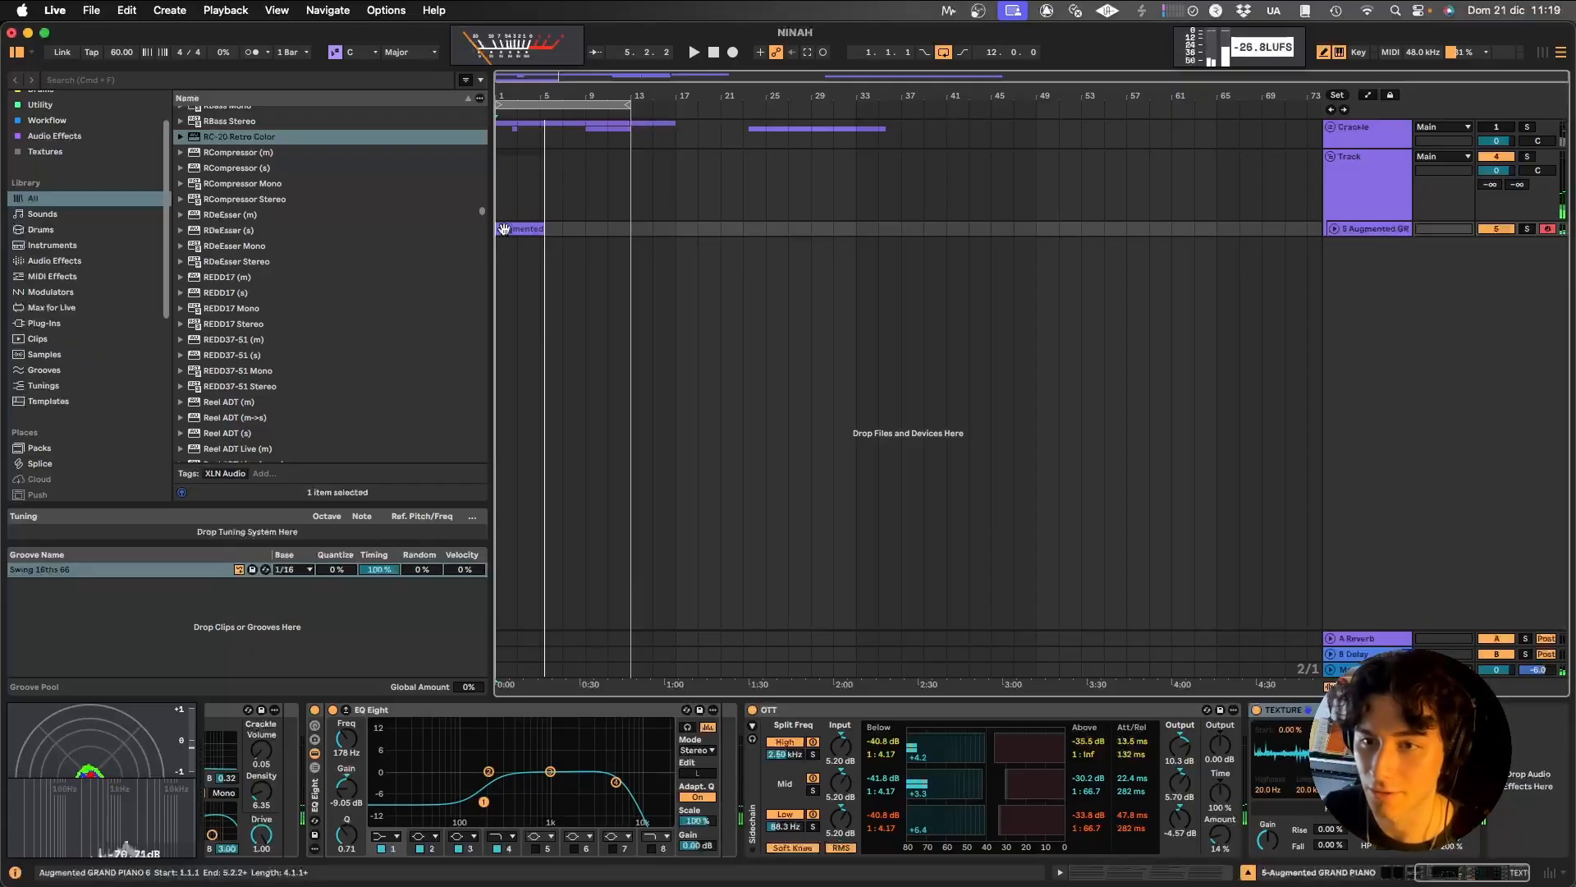
click(665, 404)
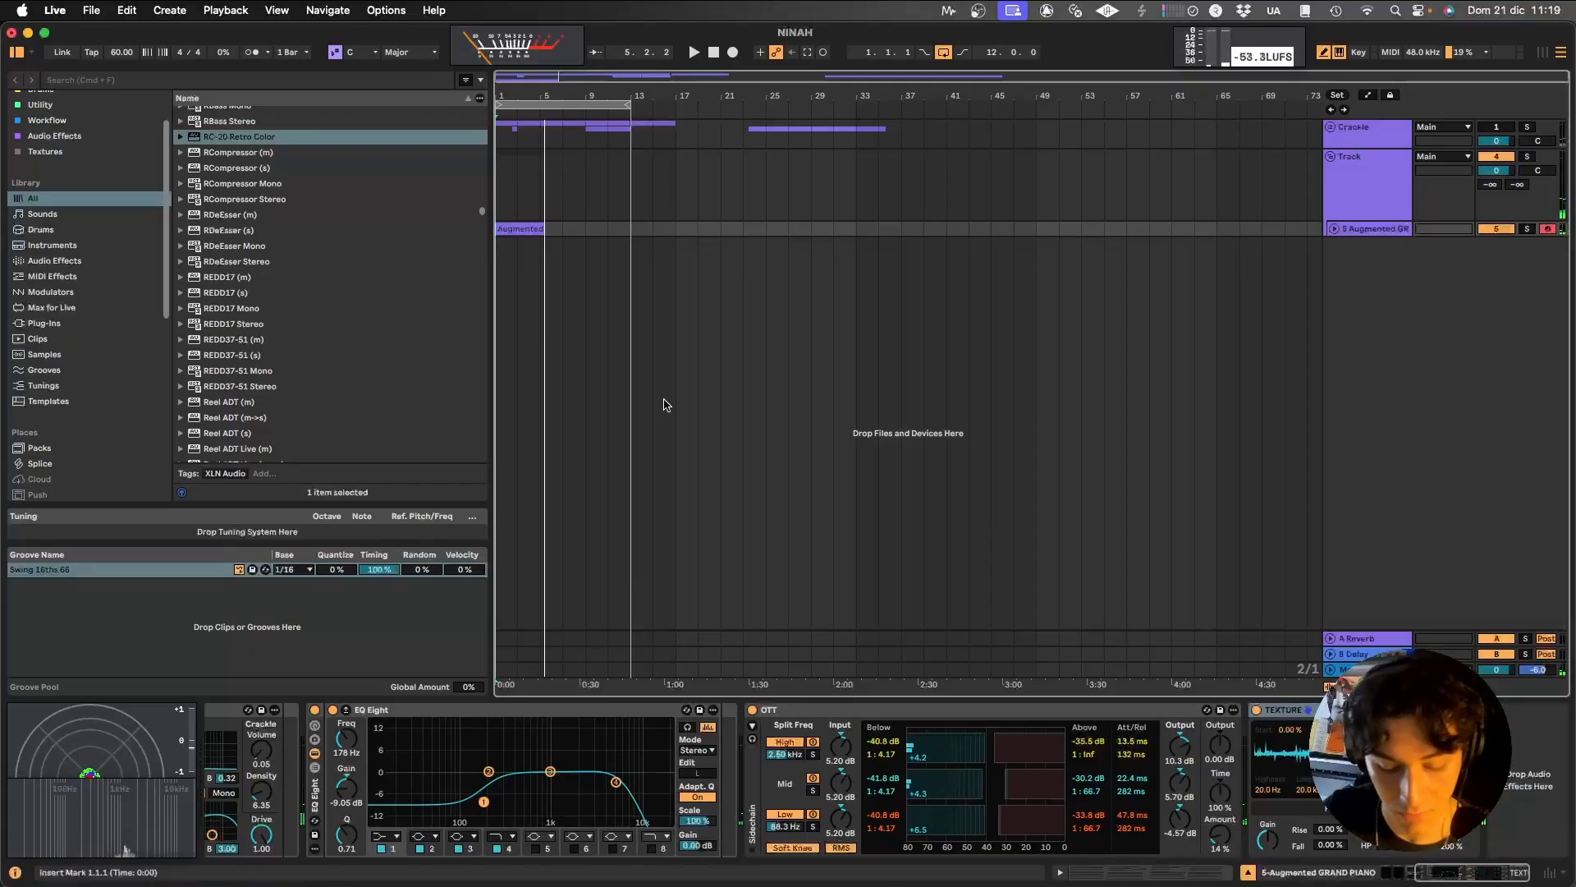
- Examine the Vinyl Distortion and RC-20 devices at the start of the piano track's effect chain
scroll(374, 762, left, 3)
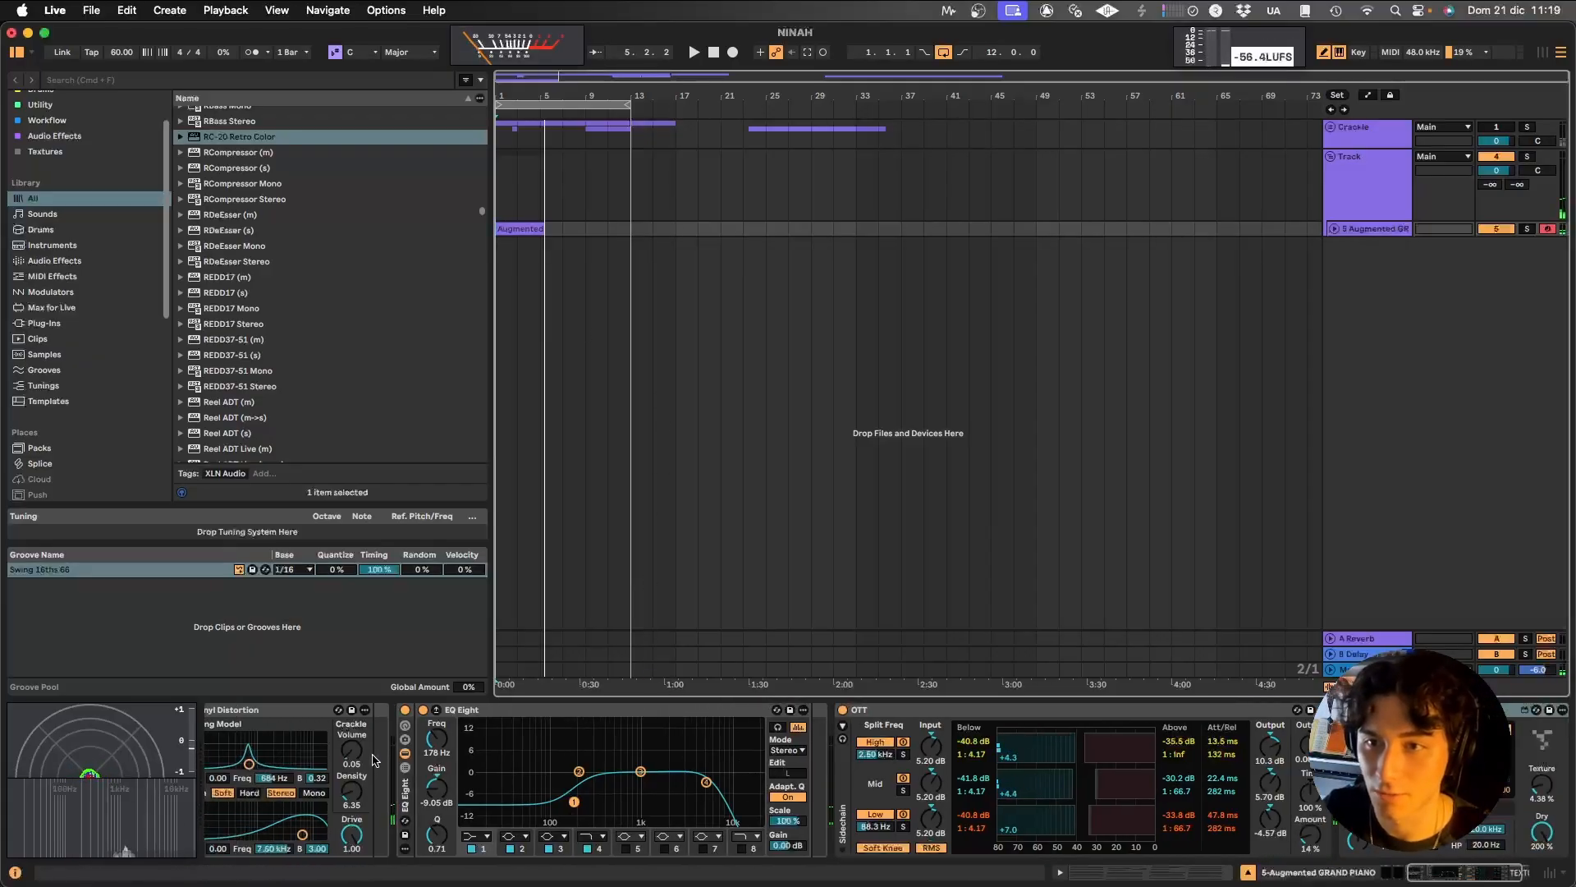
scroll(374, 762, left, 10)
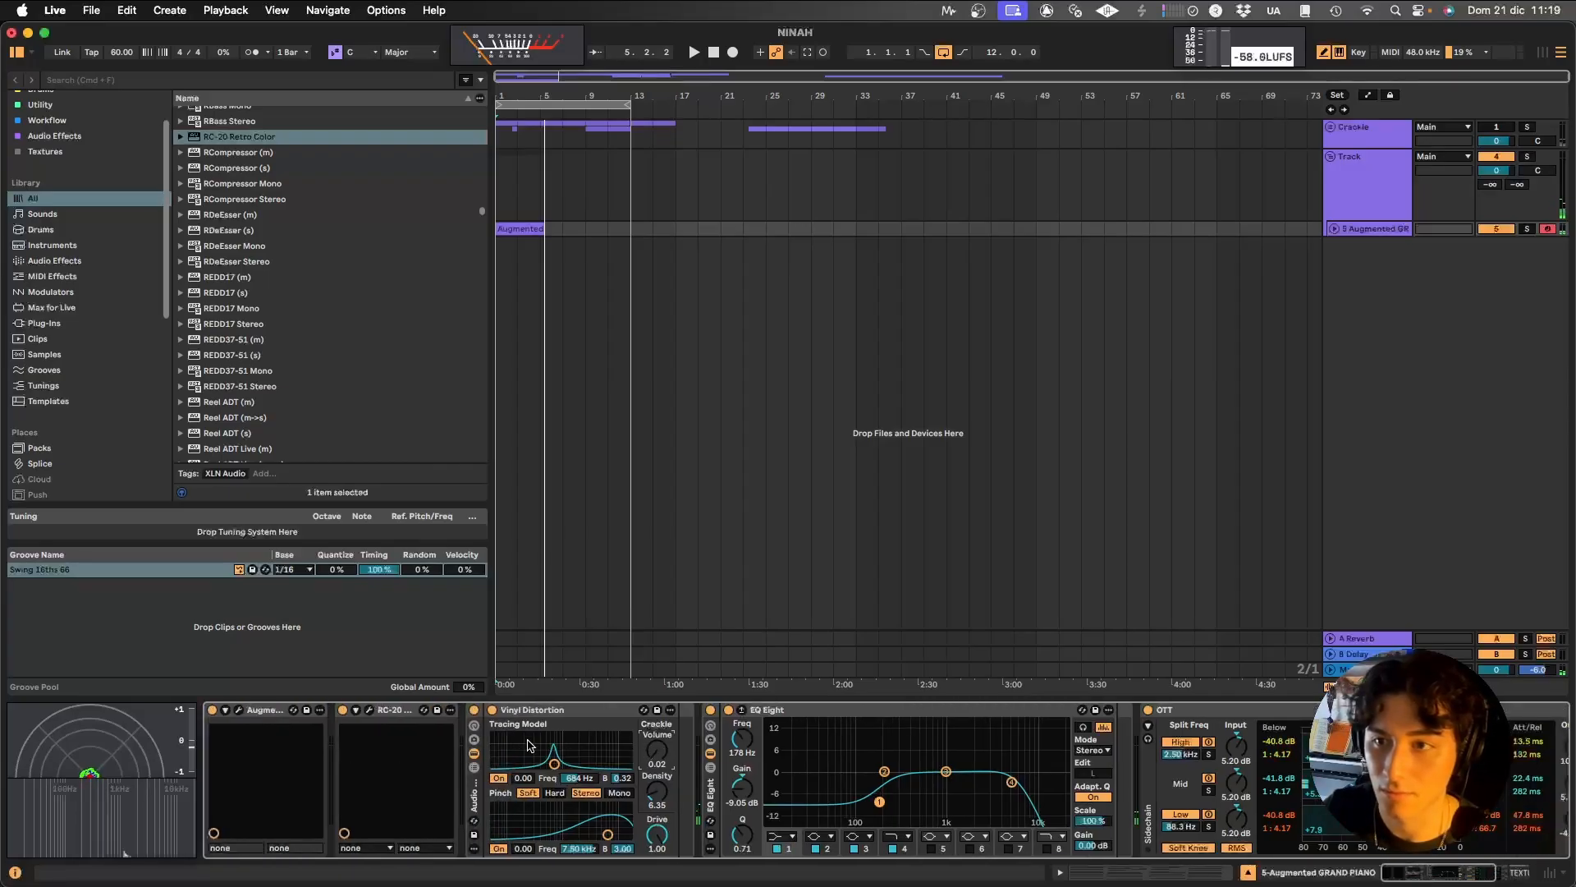
click(526, 710)
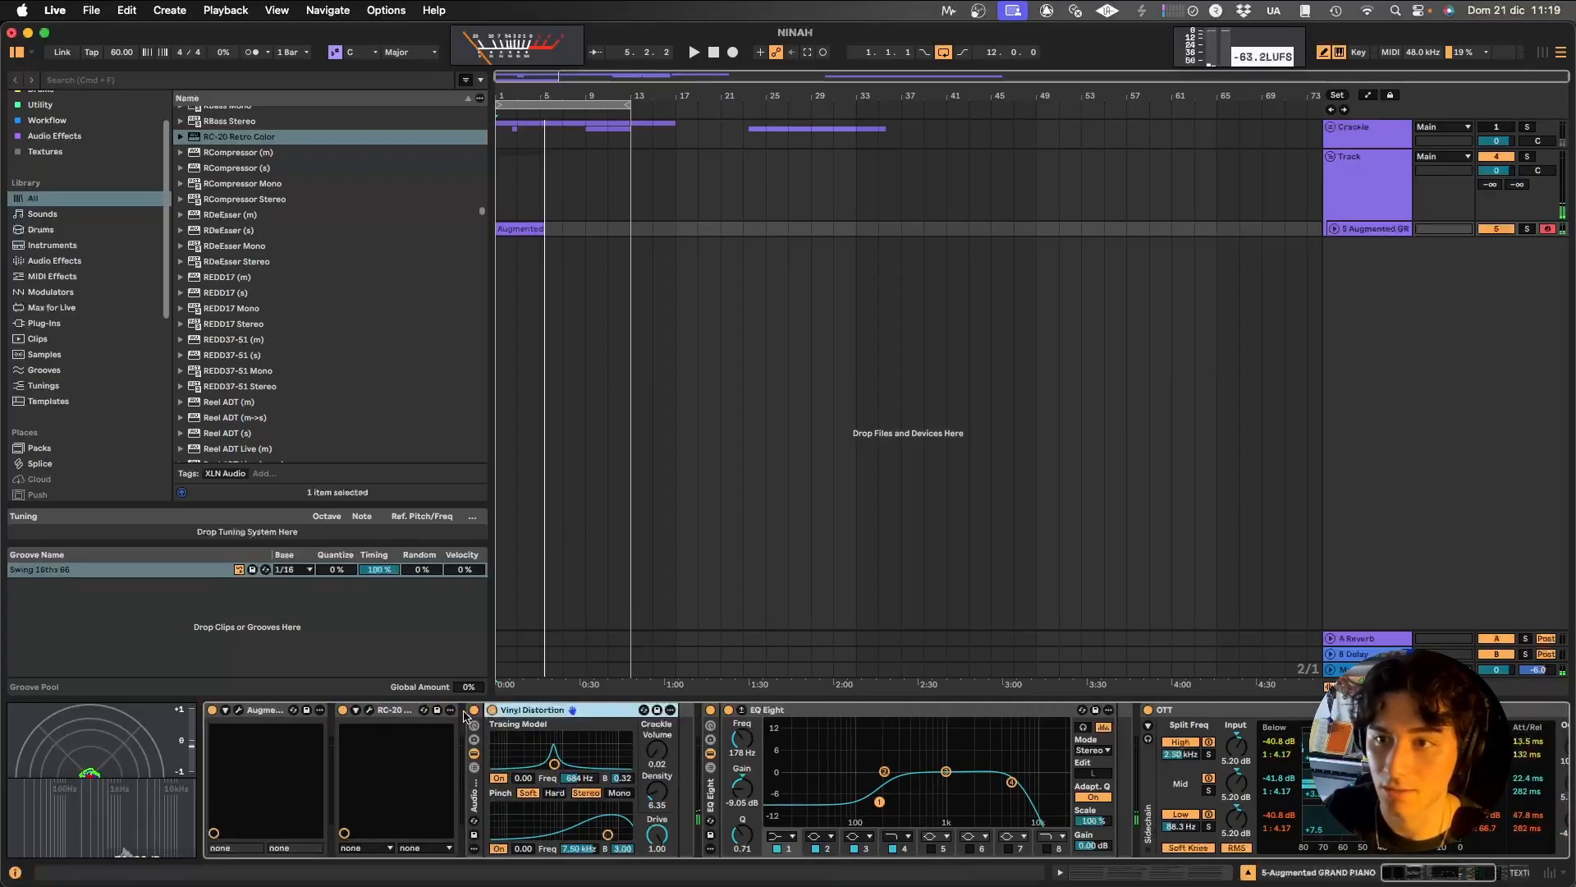
click(368, 709)
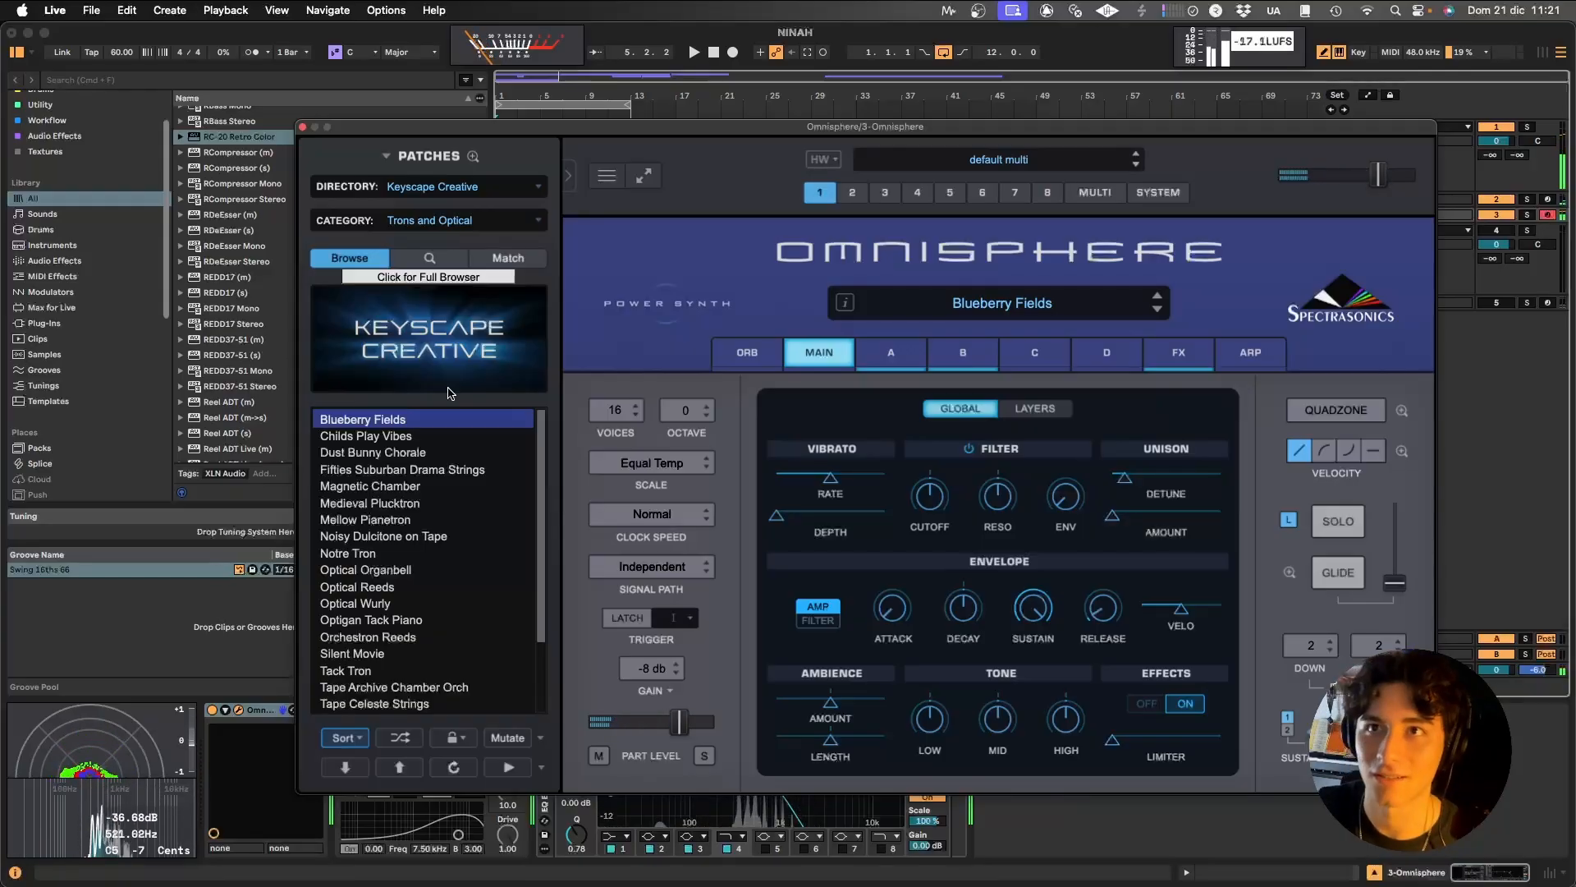
- Close the Omnisphere instrument window and unfold the Omnisphere track in the Crackle group
click(302, 127)
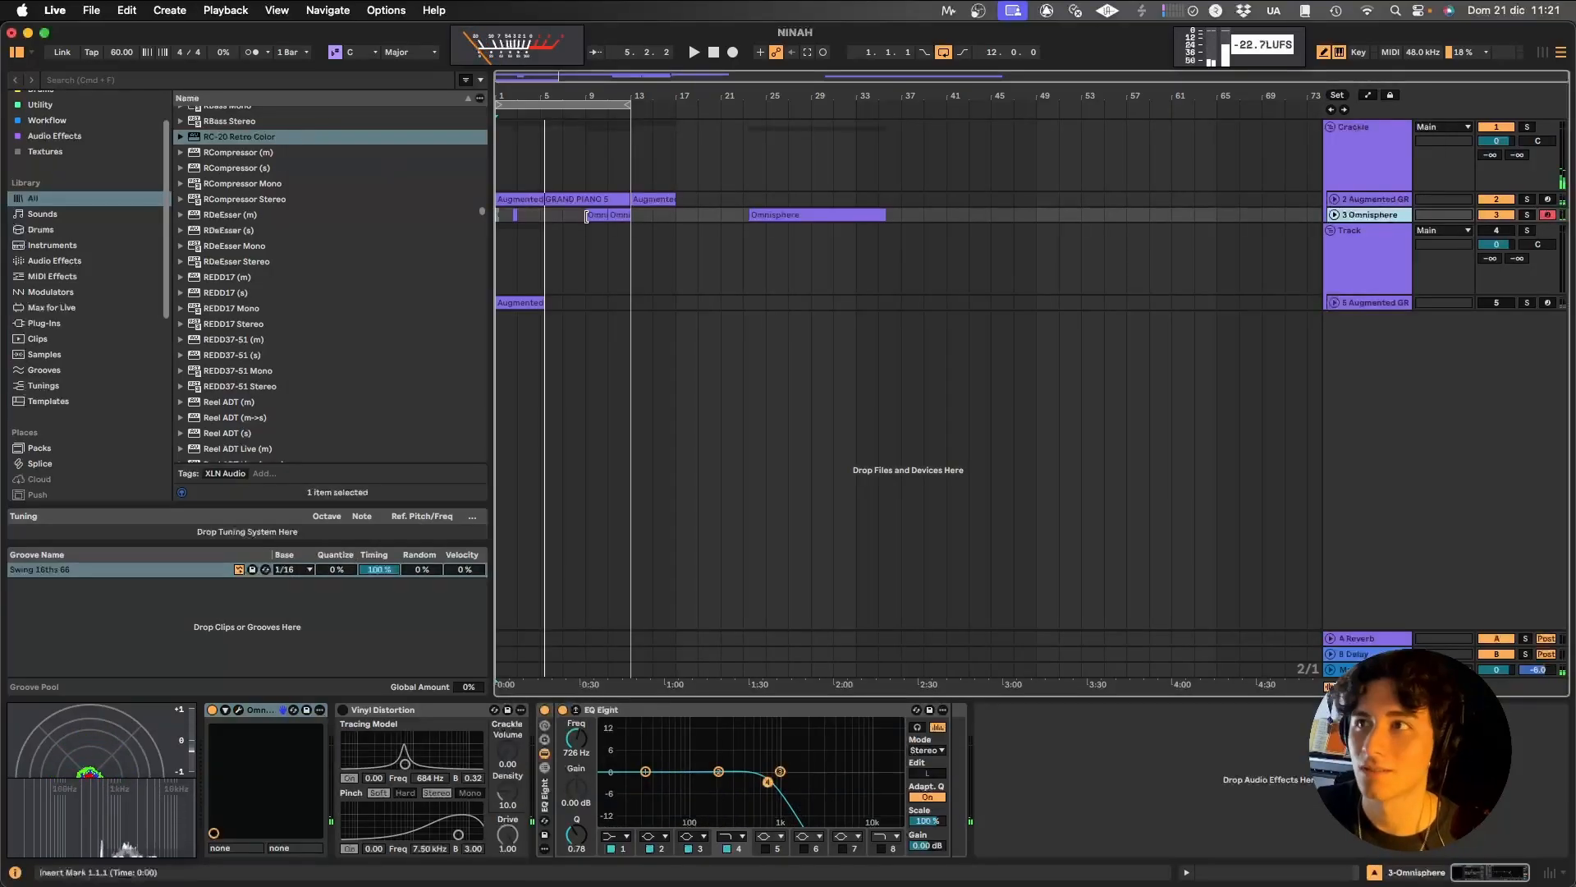
click(1338, 217)
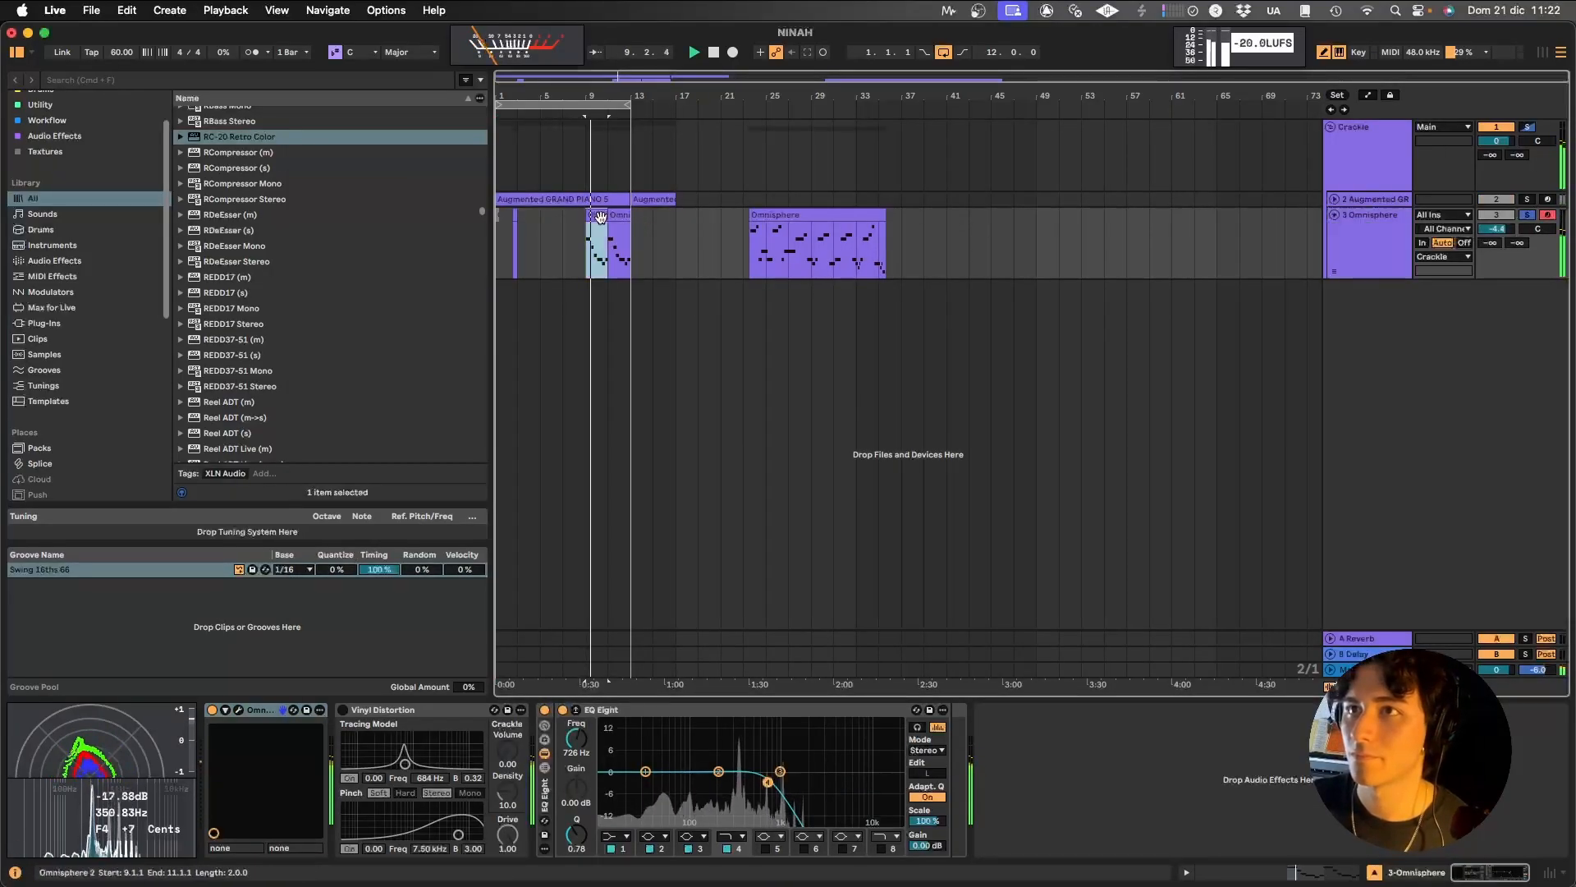
- Open the first Augmented GRAND PIANO clip's notes, humanize their timing with the 10 % amount, and clear the note selection
double_click(601, 256)
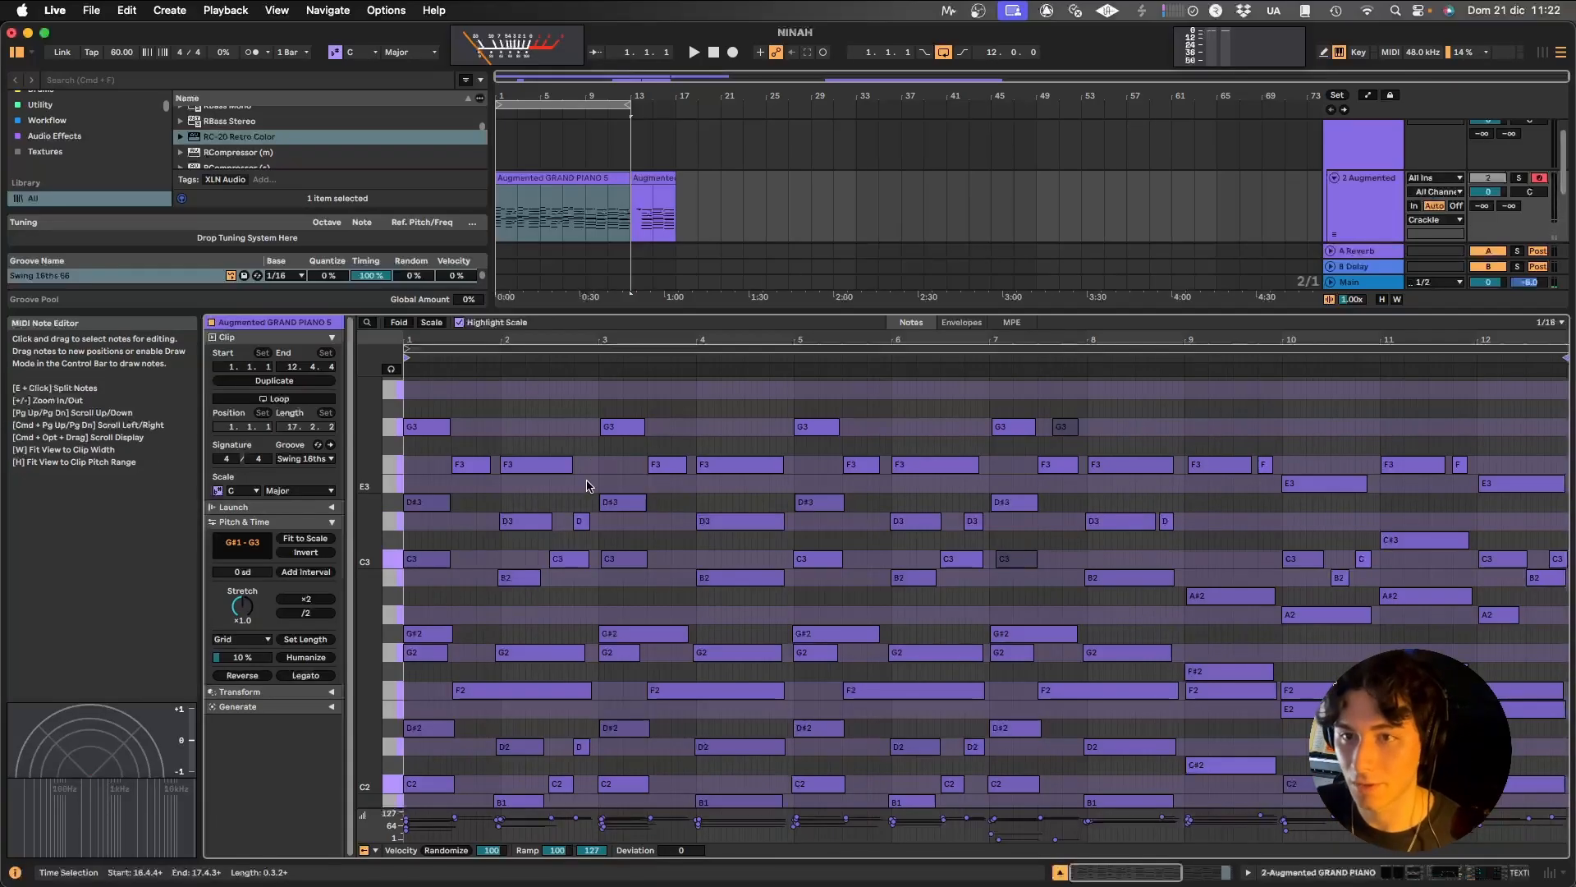
click(309, 658)
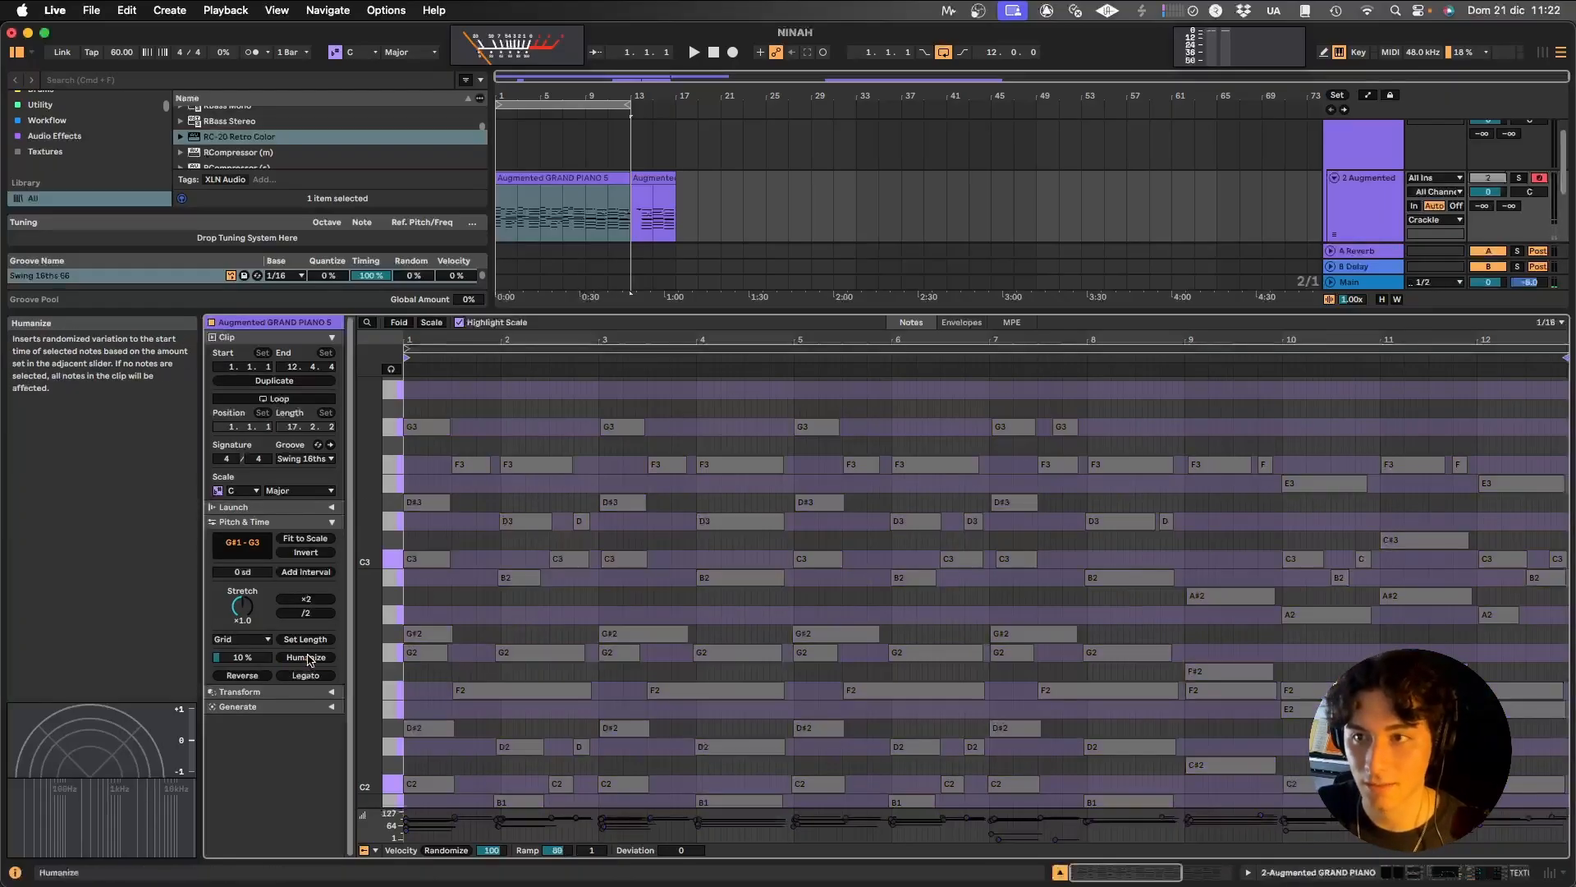
click(309, 657)
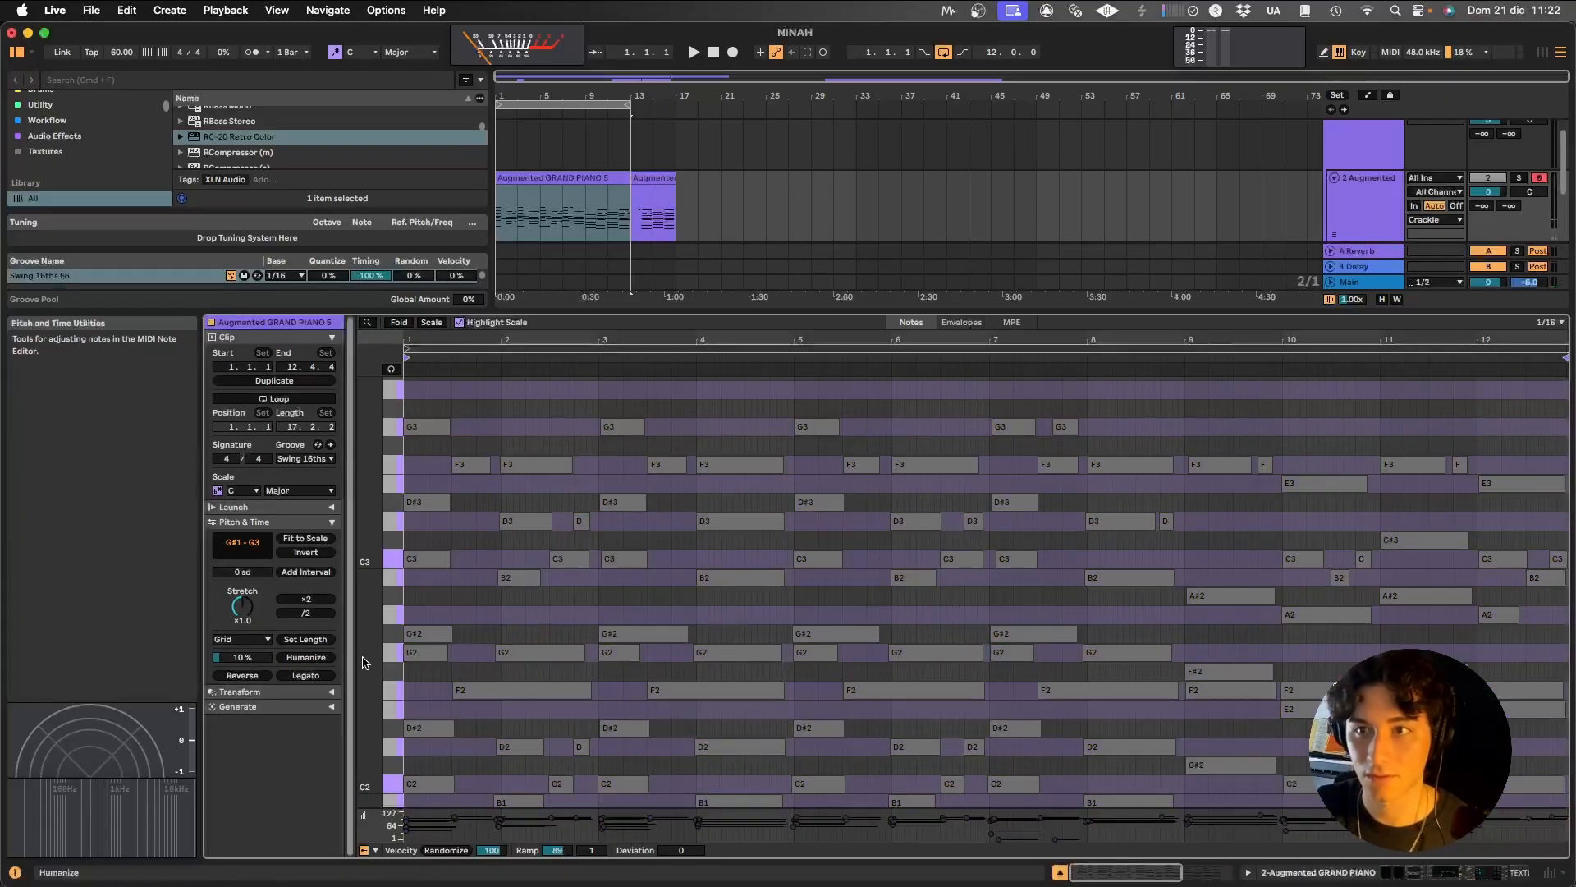
click(518, 422)
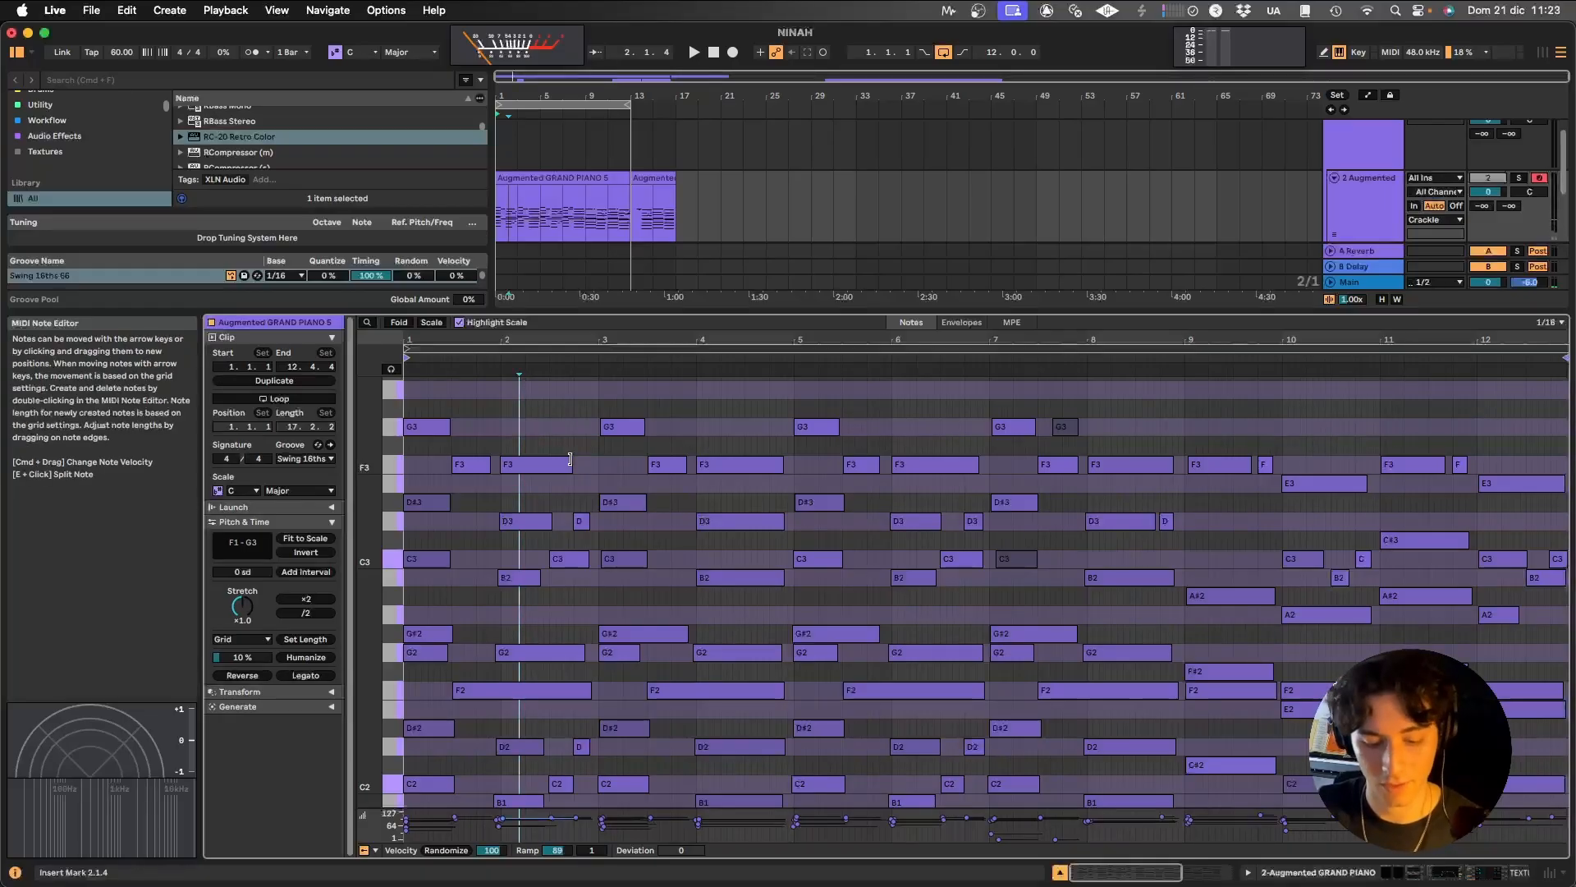
click(747, 350)
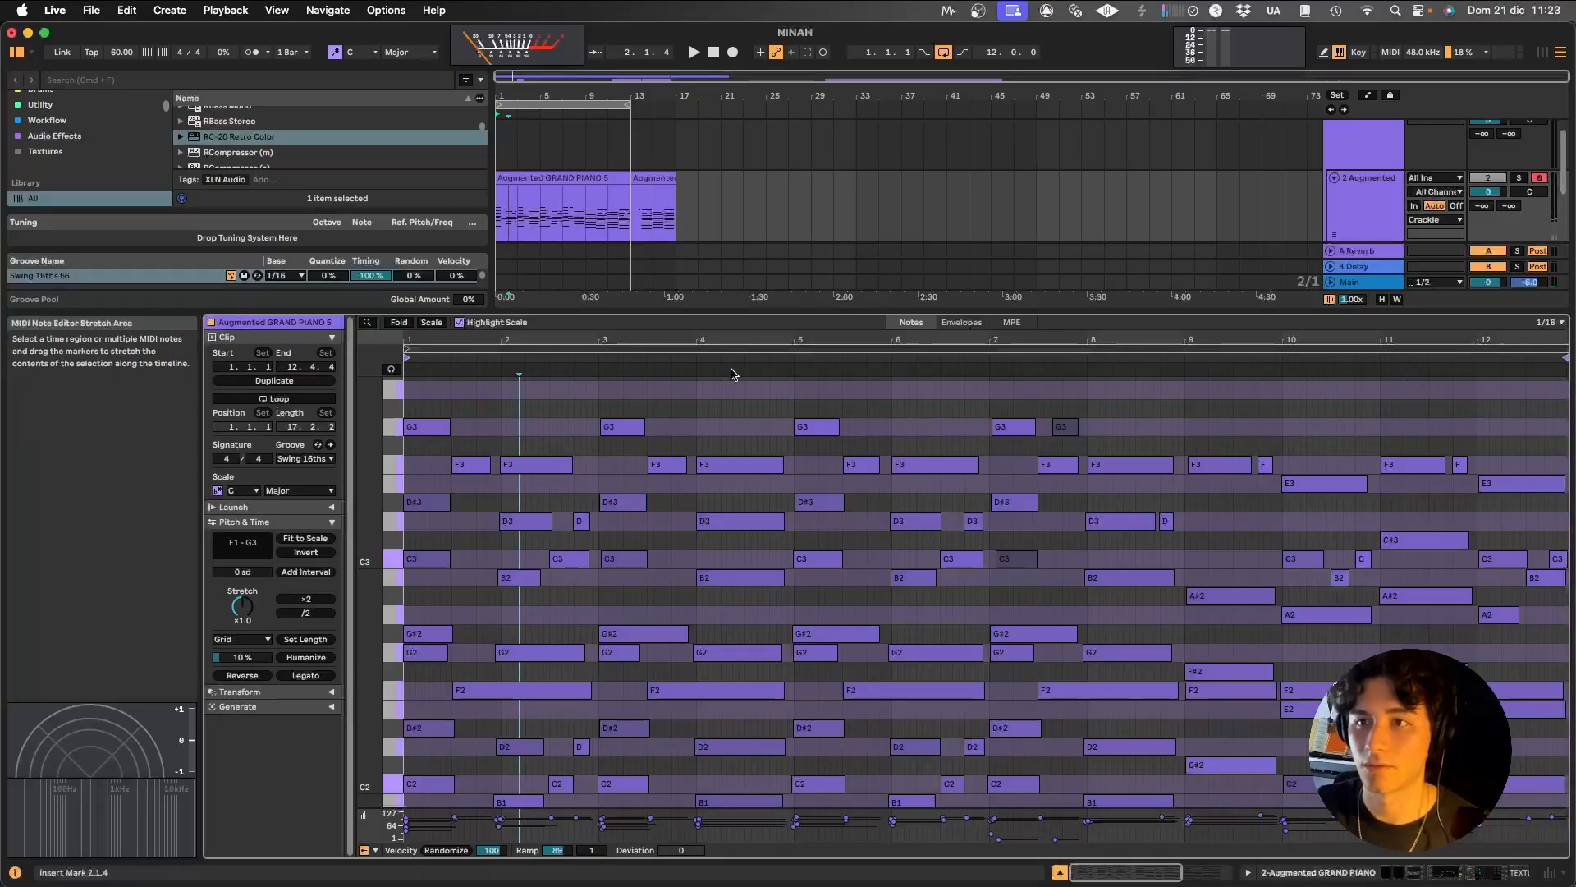
- Switch from the clip's note editor to the device chain and play the arrangement from 1.1.1
key(shift+Tab)
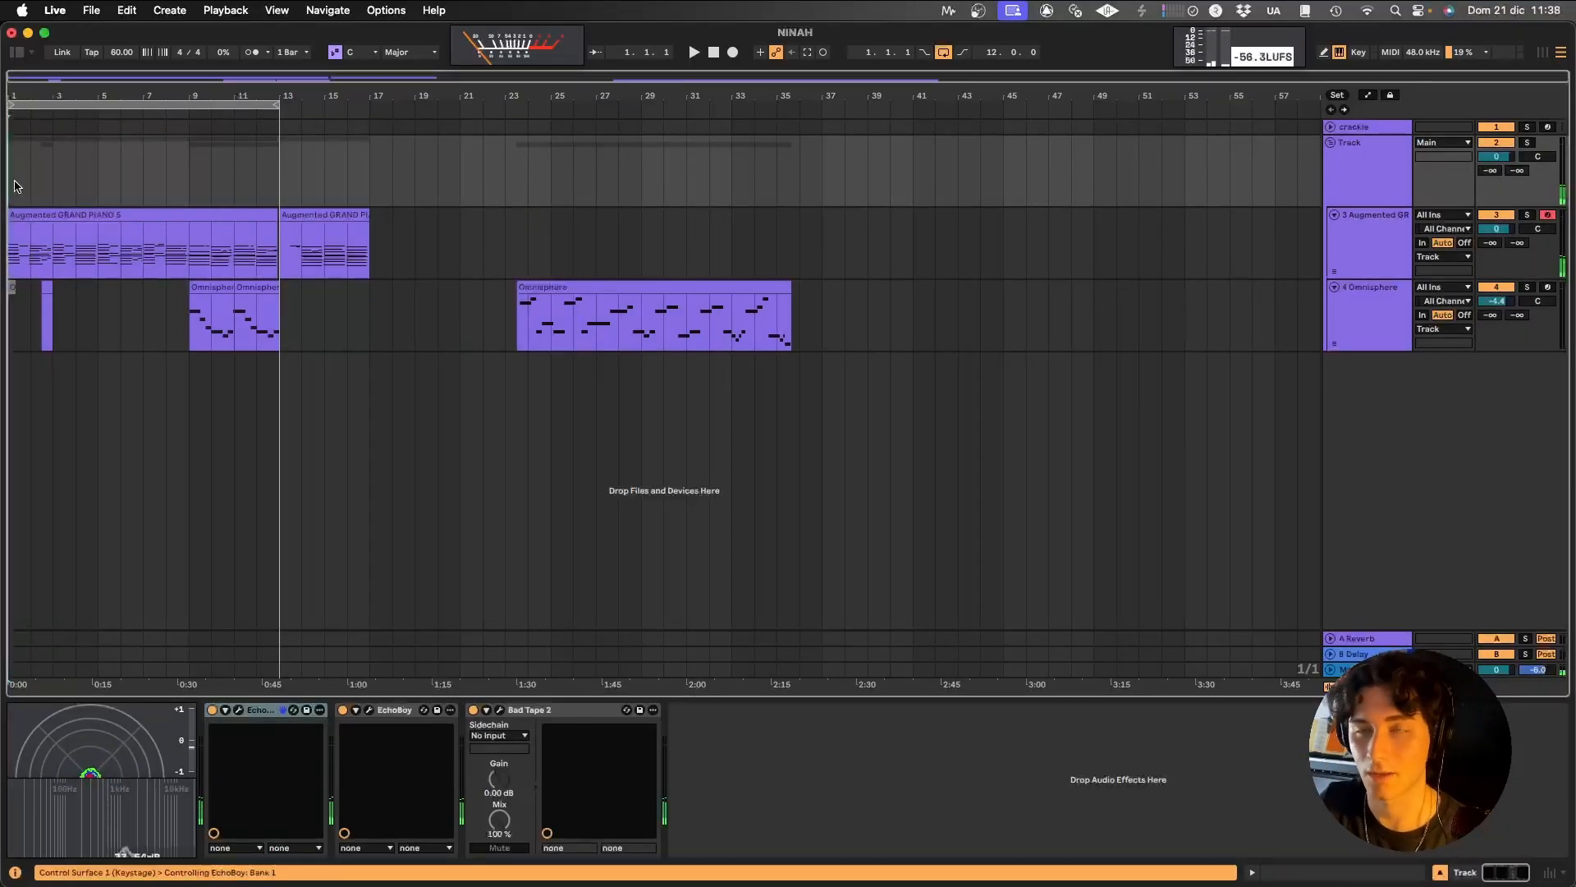
key(space)
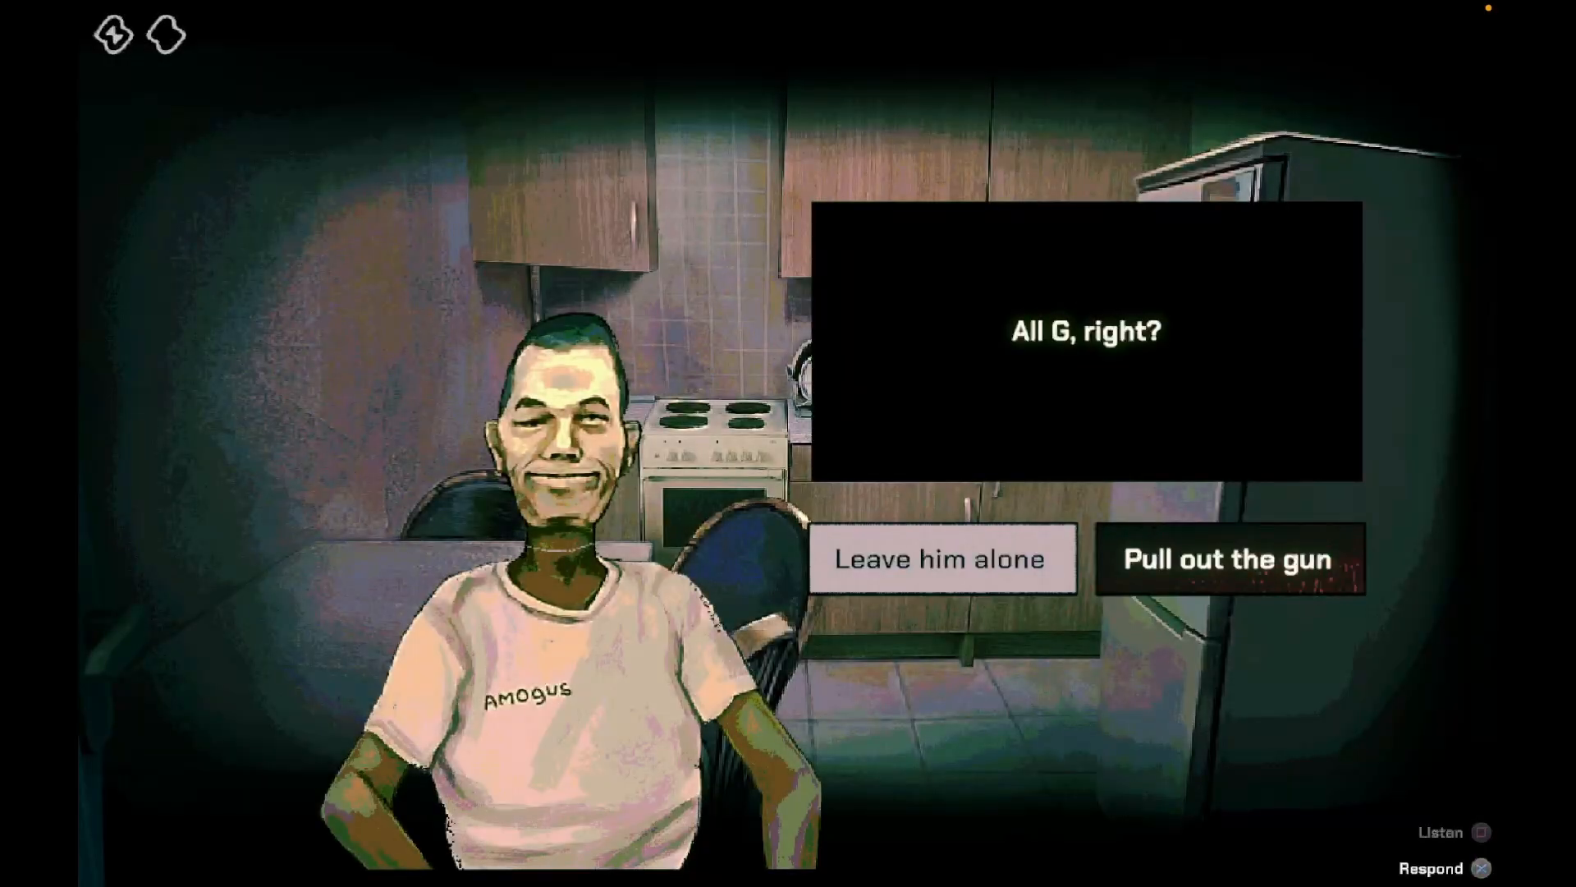
key(Return)
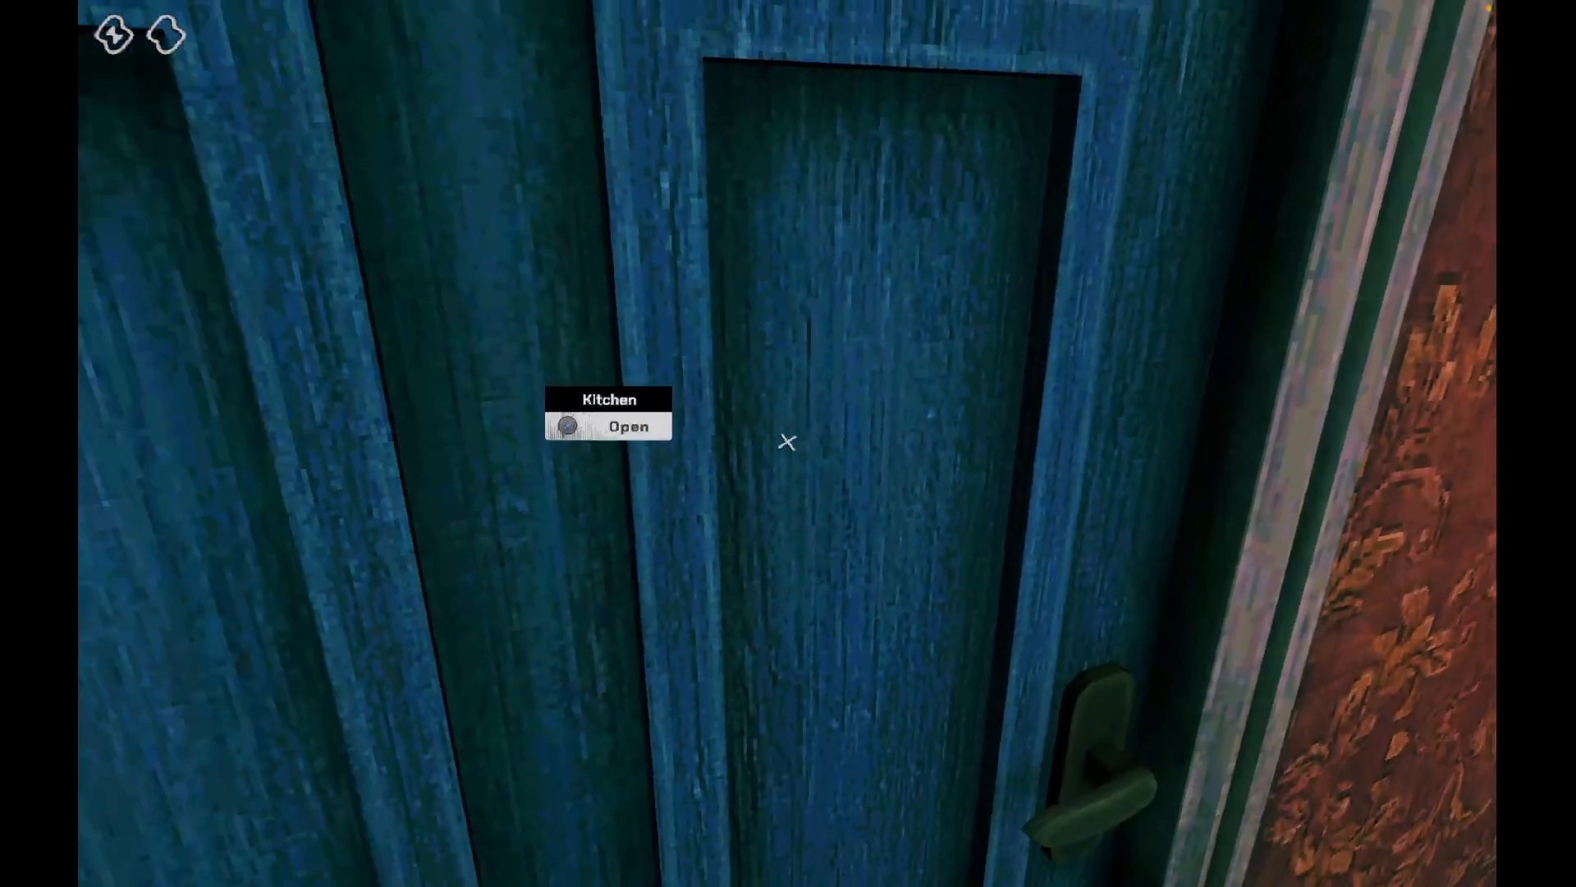
key(w)
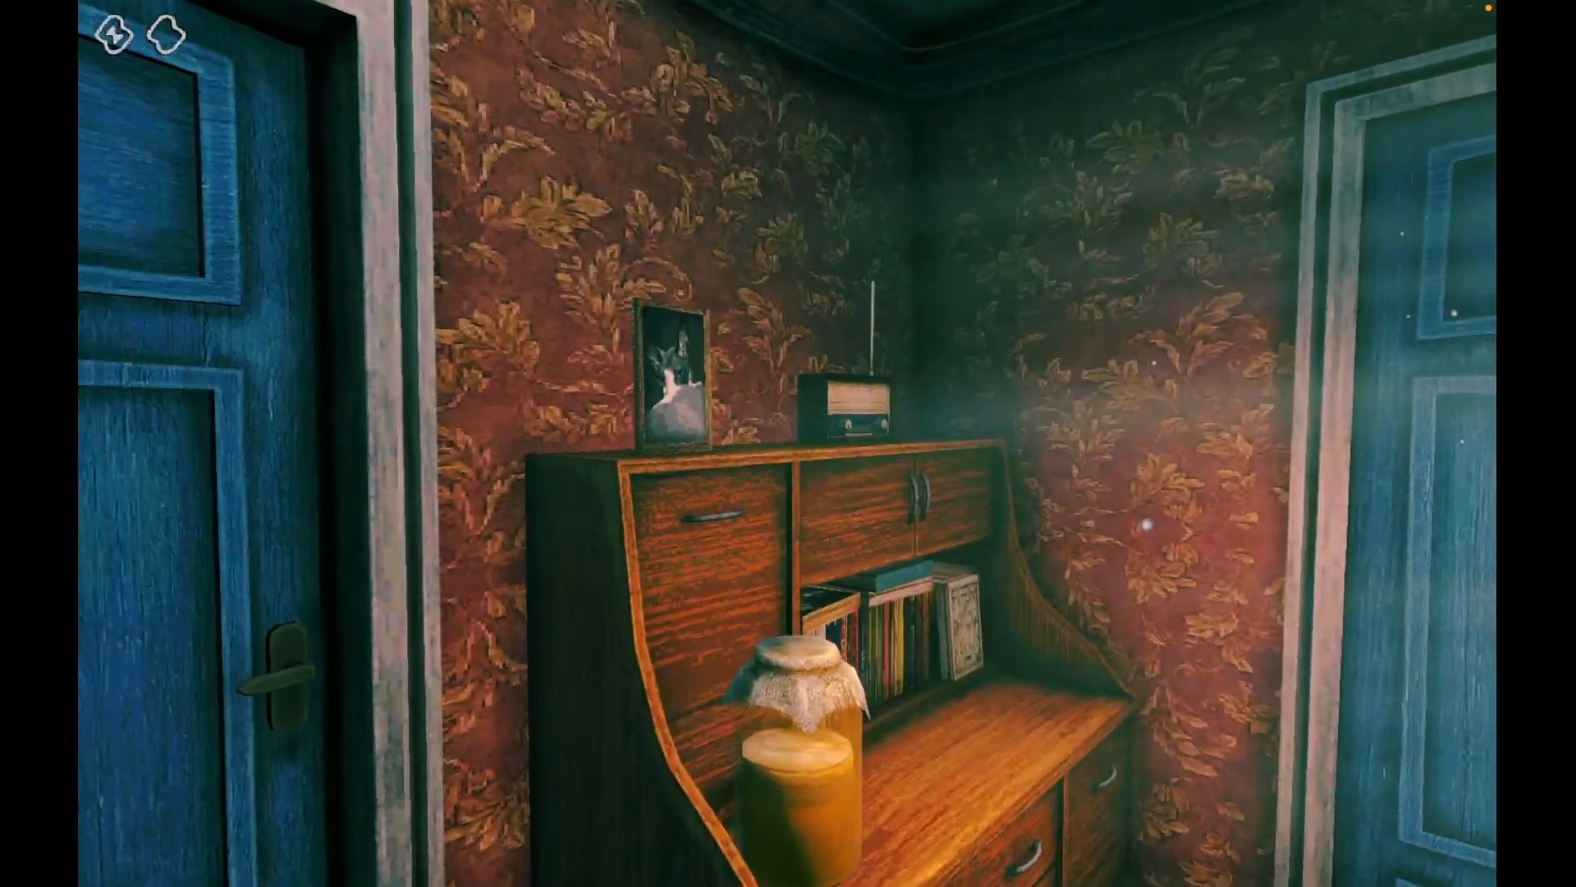
key(w)
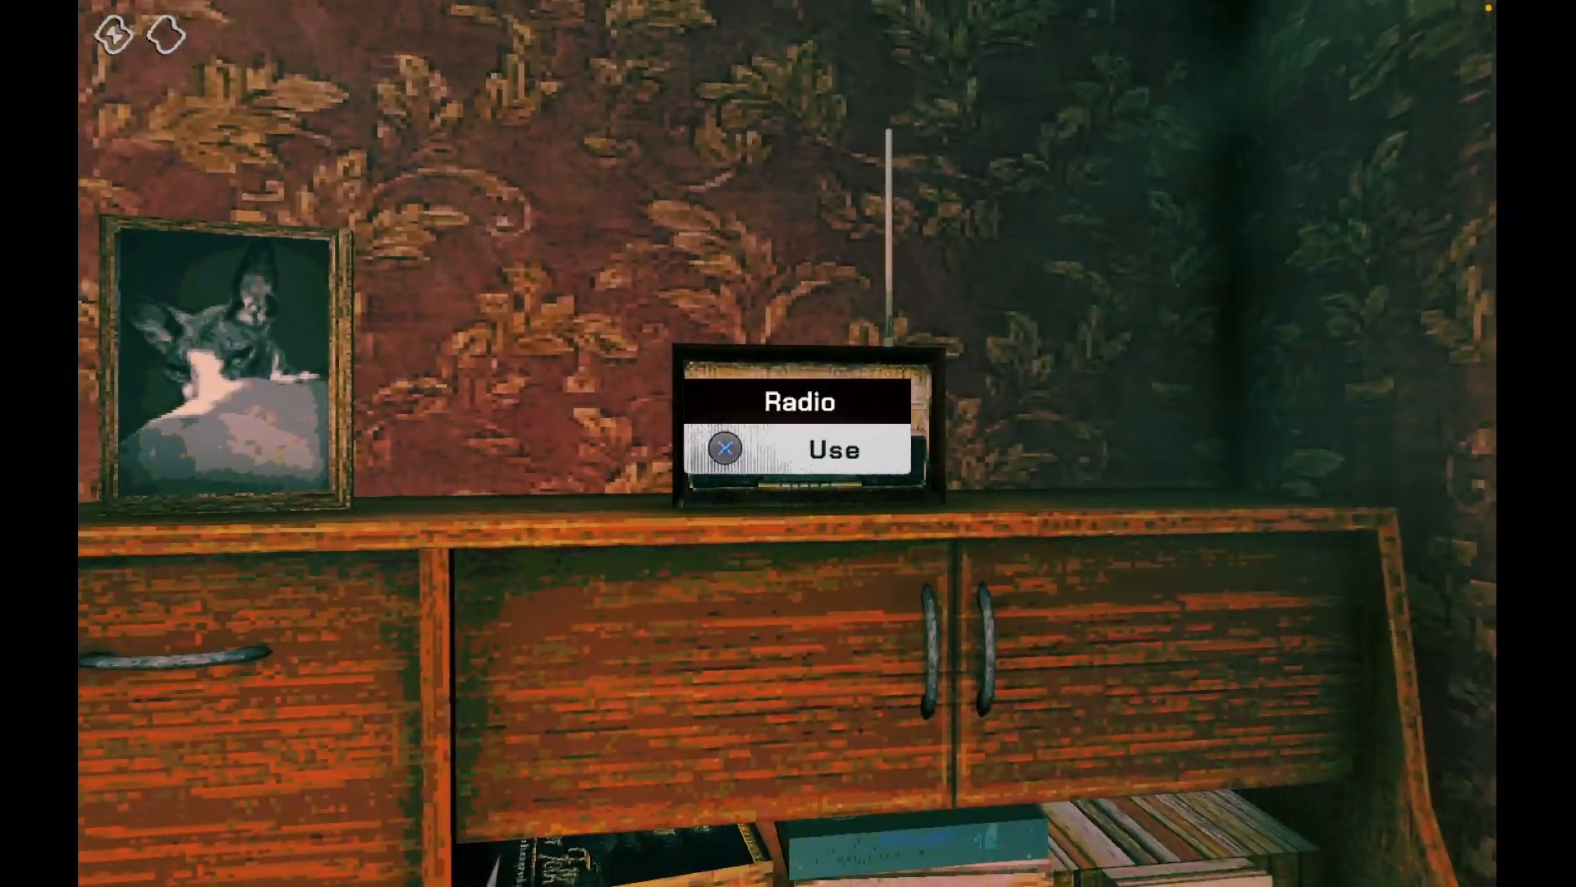
key(Return)
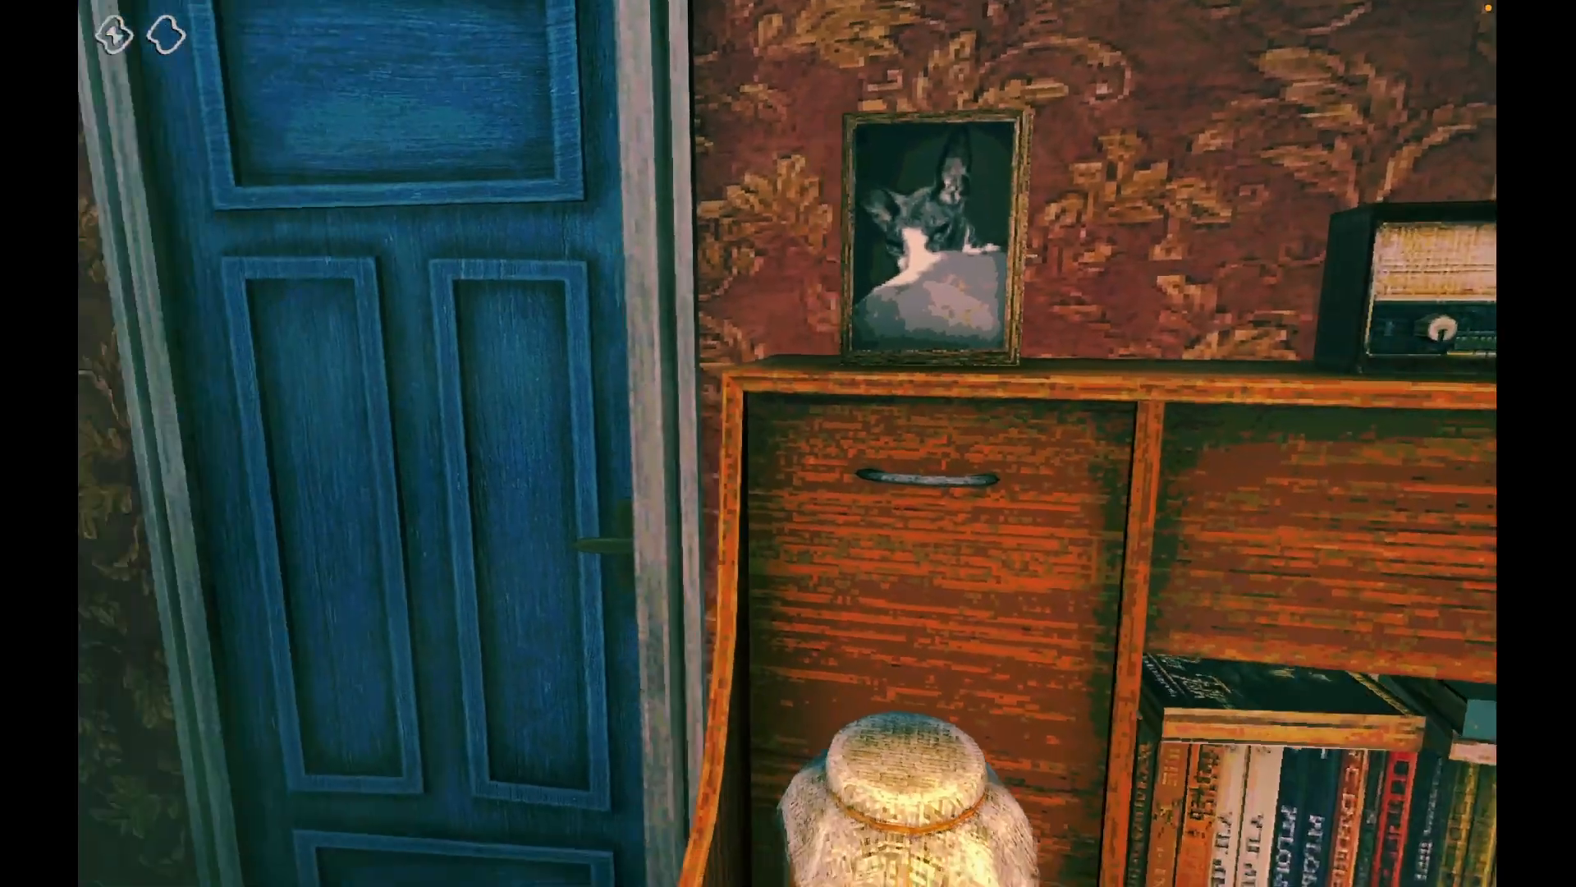
key(Return)
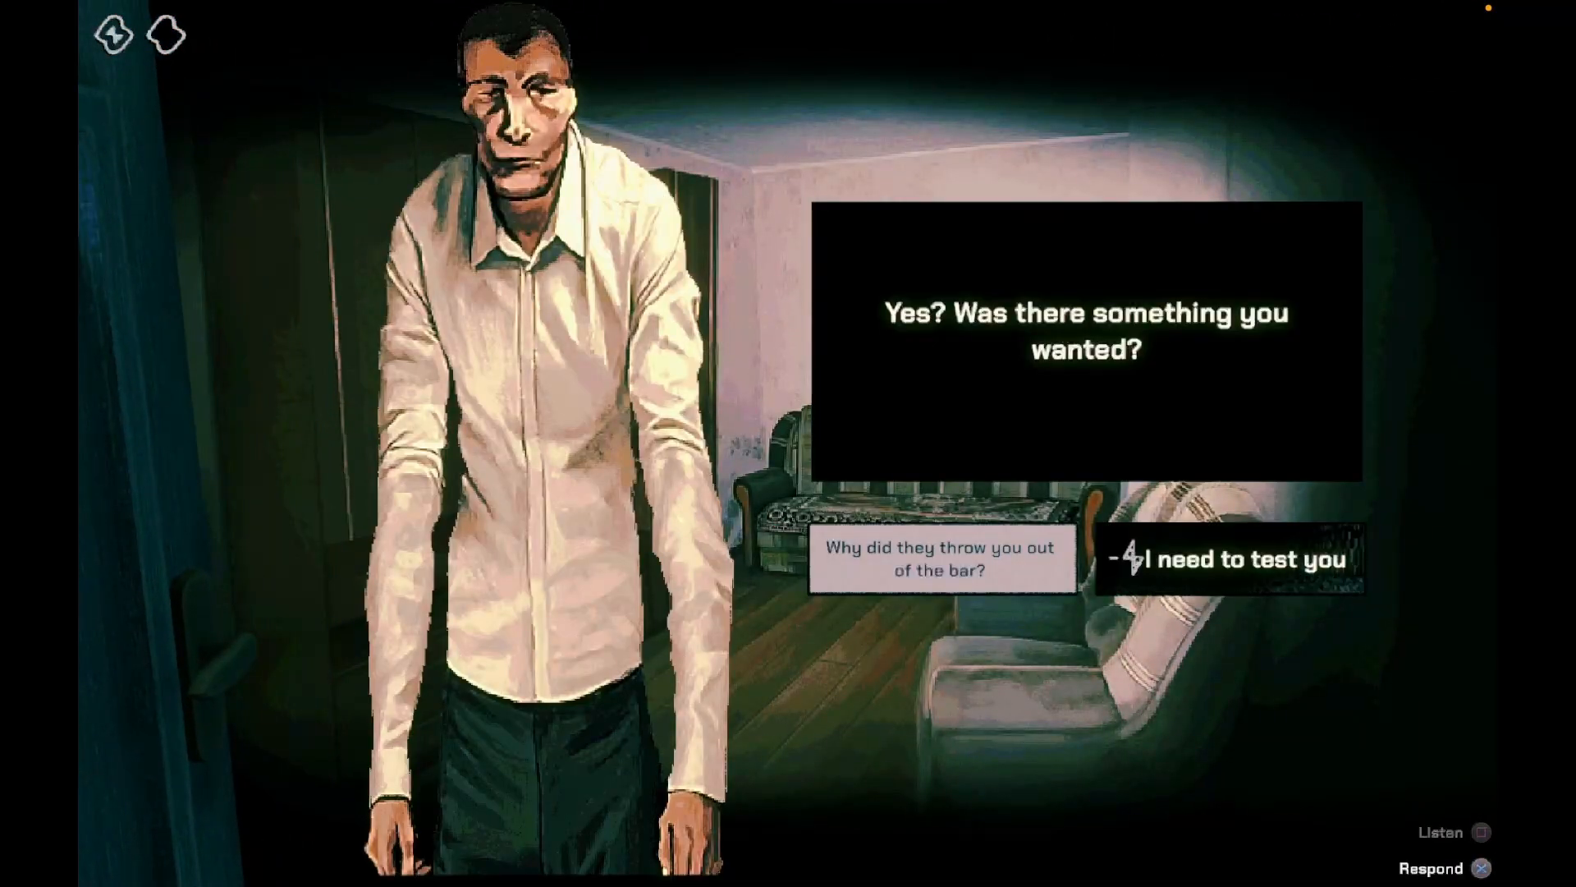
key(Right)
key(Return)
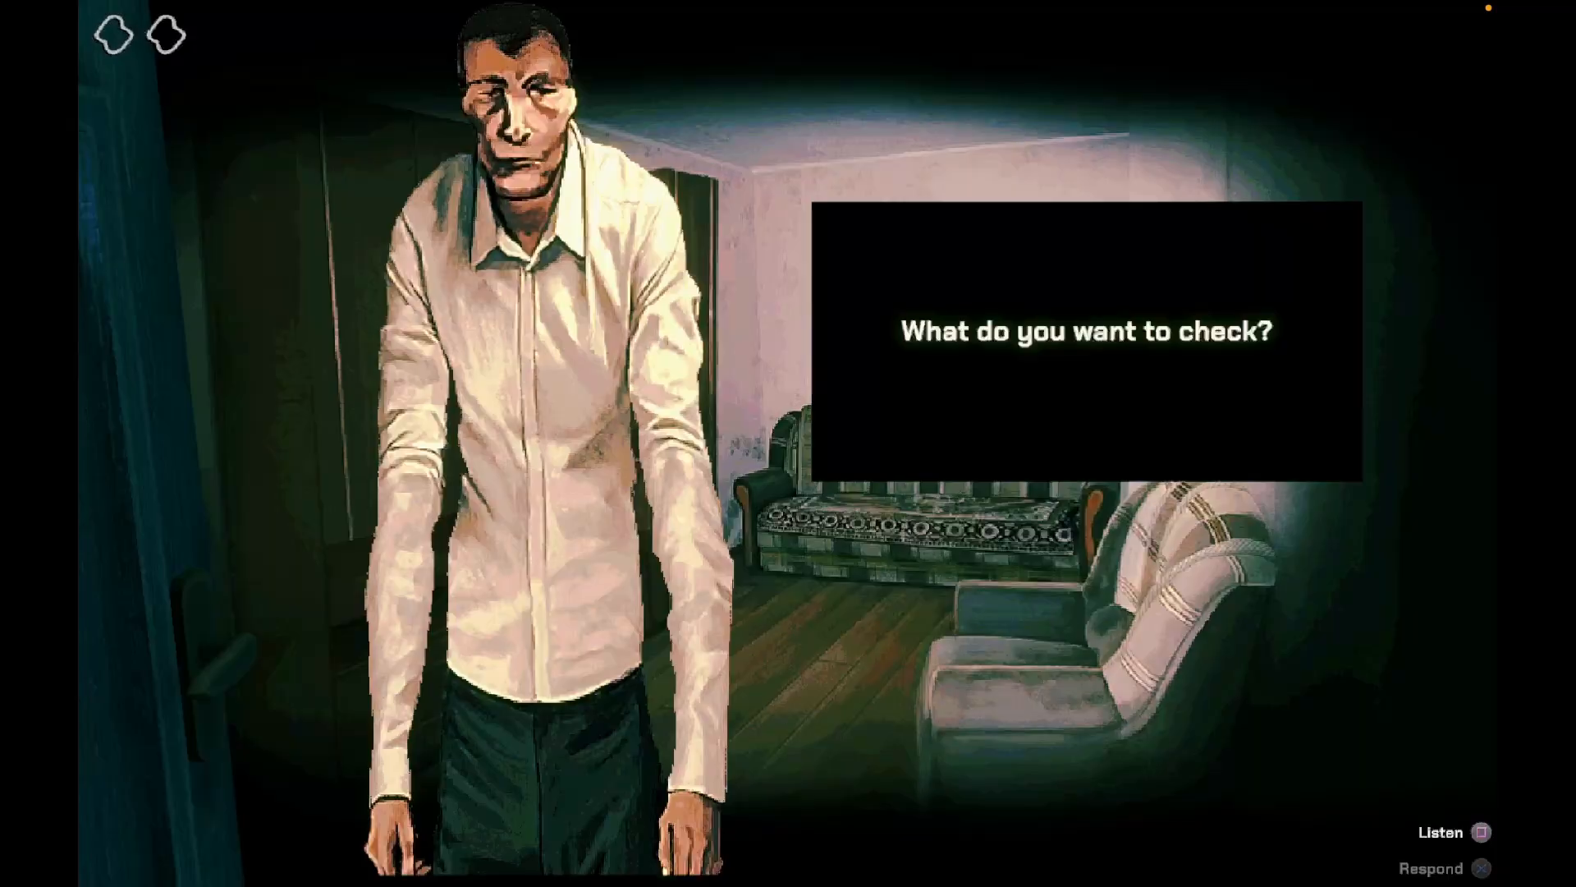
key(Return)
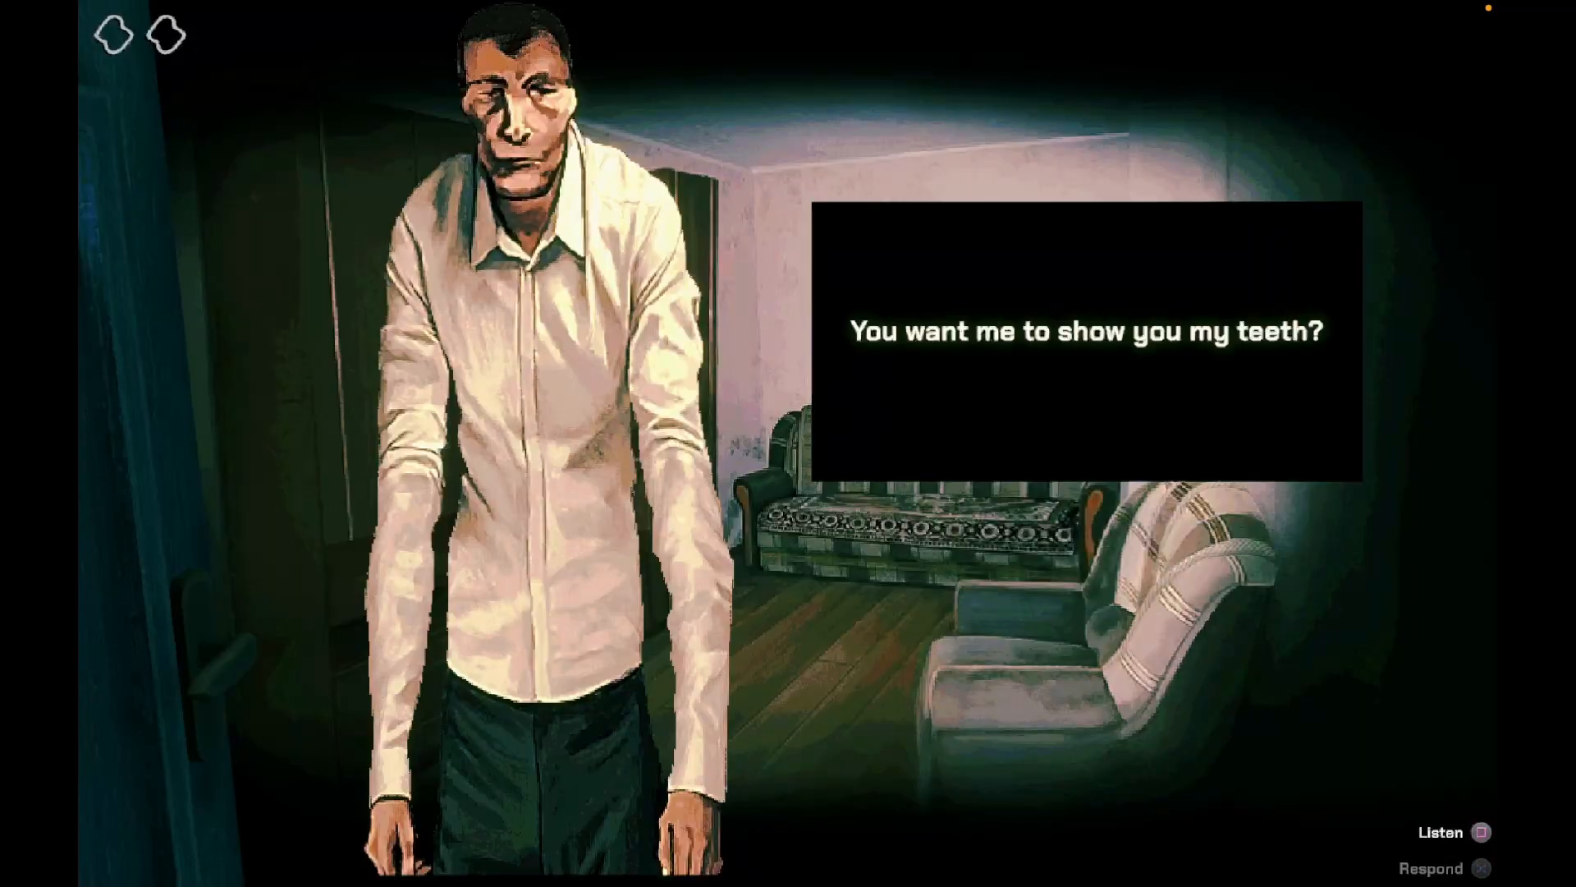